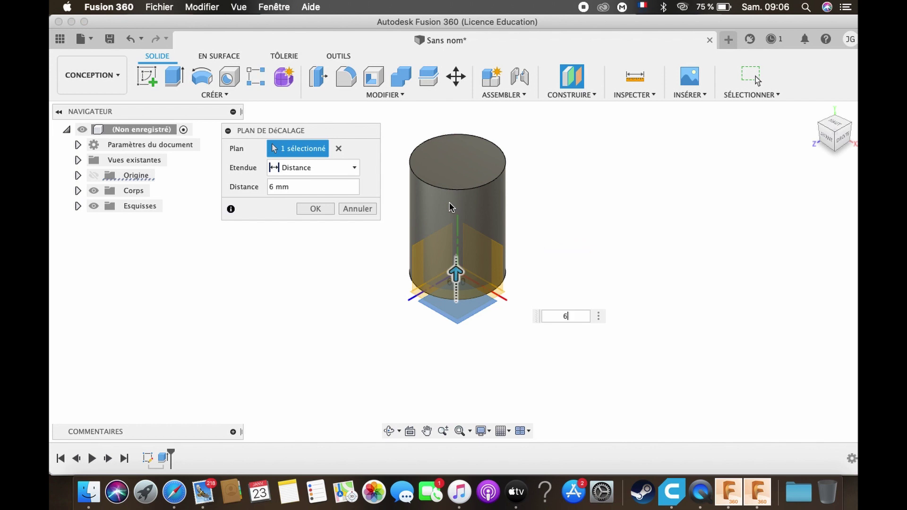
# Create the offset plane 60 mm above the cylinder's base and split the cylinder body with it
pyautogui.write('0')
pyautogui.press('Return')
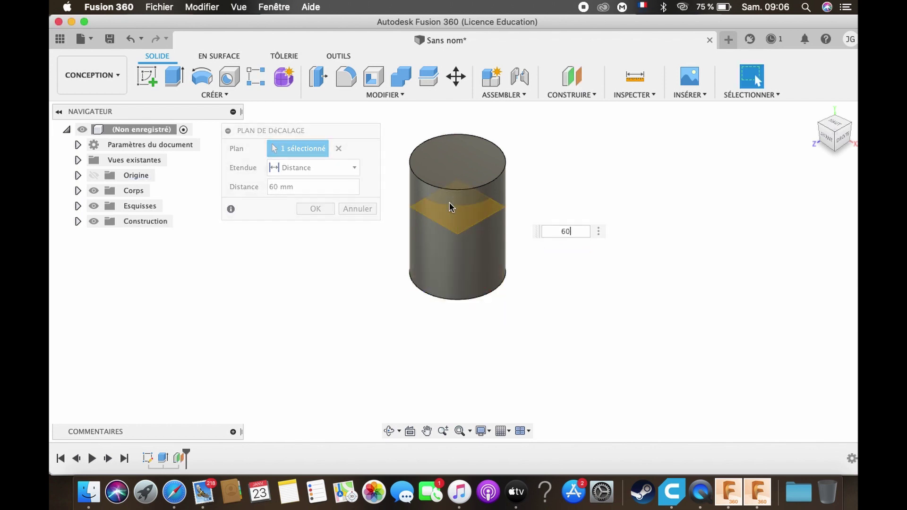
pyautogui.click(428, 78)
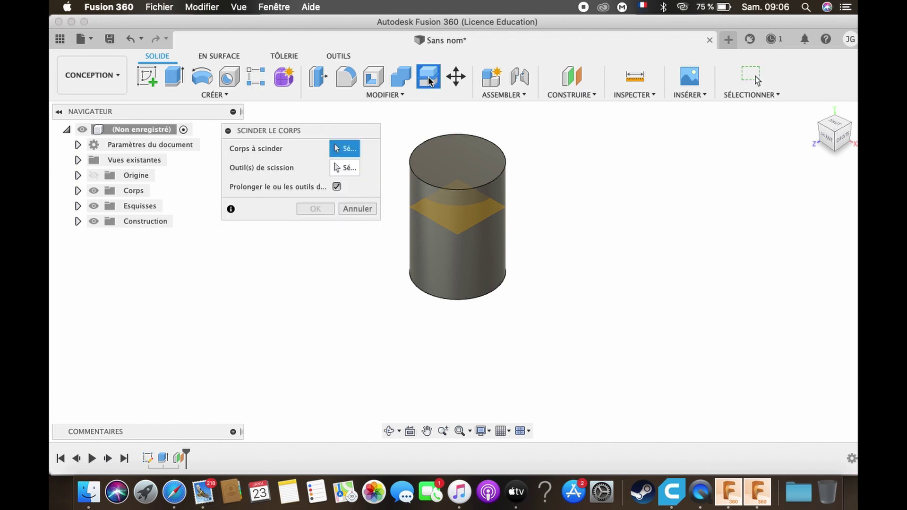
pyautogui.click(417, 184)
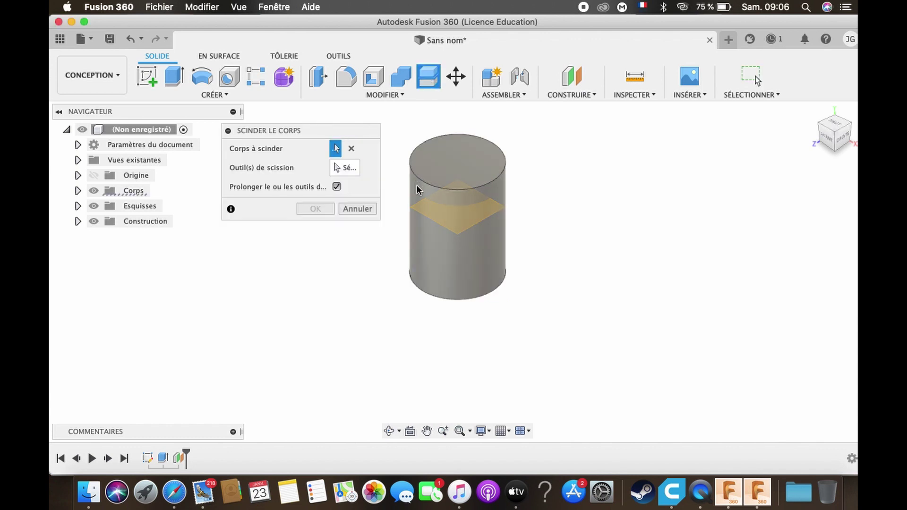
pyautogui.click(343, 172)
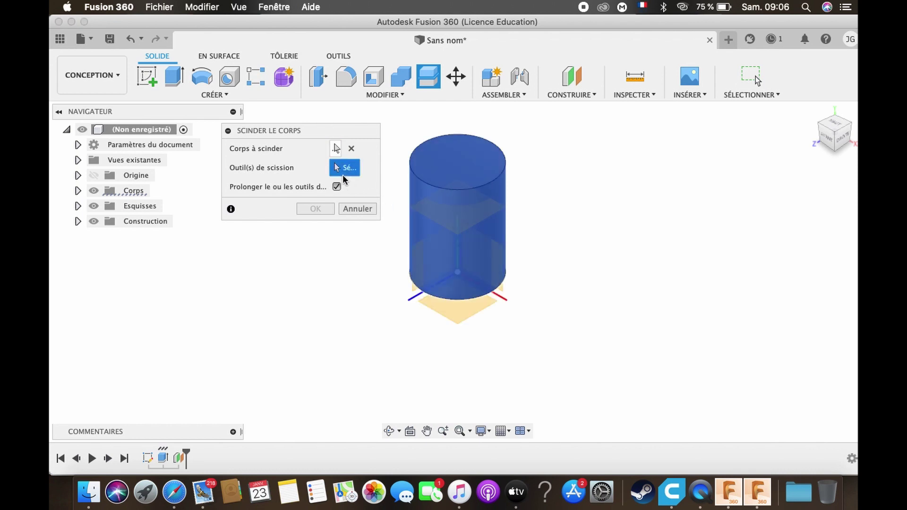
pyautogui.click(456, 218)
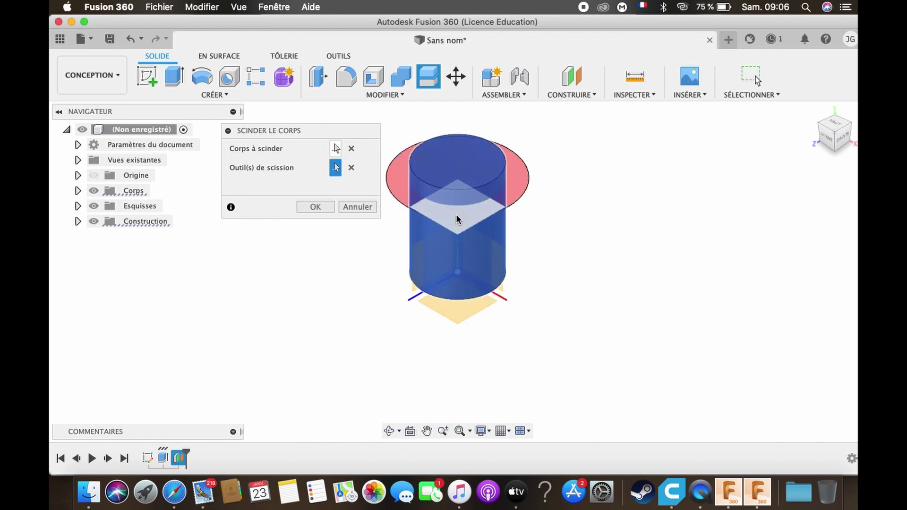
pyautogui.click(325, 208)
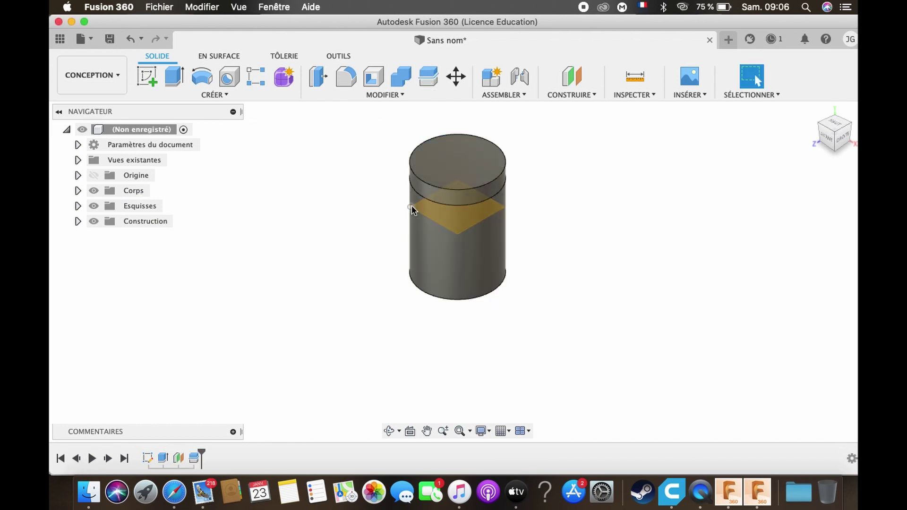
# Check the two bodies from the split by hiding and showing each one in turn
pyautogui.click(78, 191)
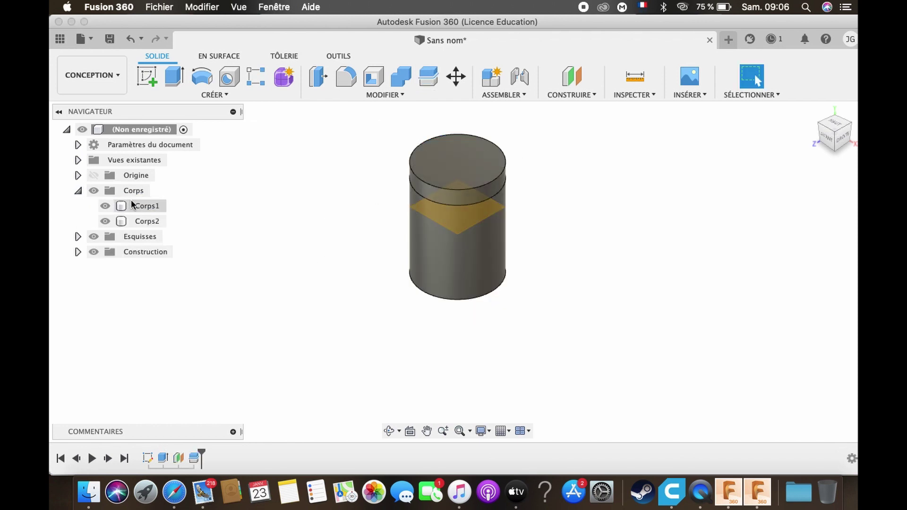
pyautogui.click(108, 207)
pyautogui.click(108, 207)
pyautogui.click(109, 223)
pyautogui.click(109, 223)
# Edit the offset construction plane so that its distance is 50 mm
pyautogui.rightClick(178, 460)
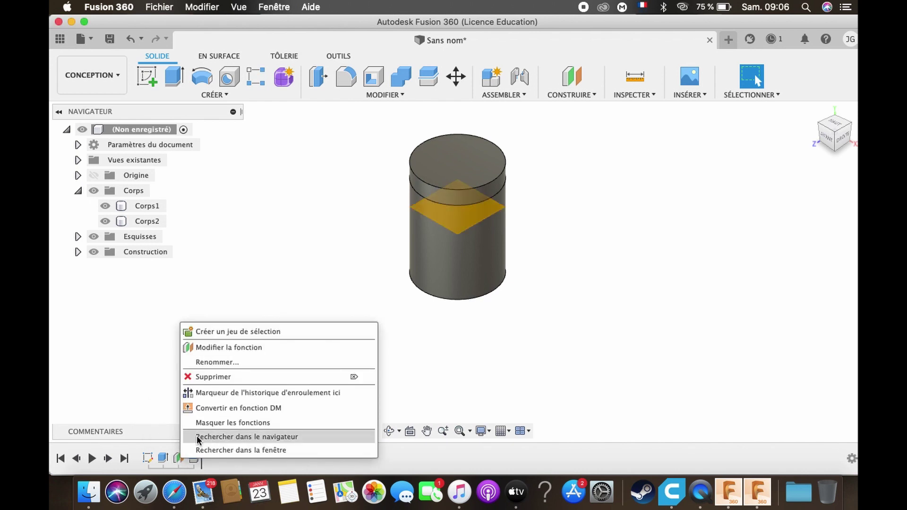
pyautogui.click(225, 348)
pyautogui.click(559, 210)
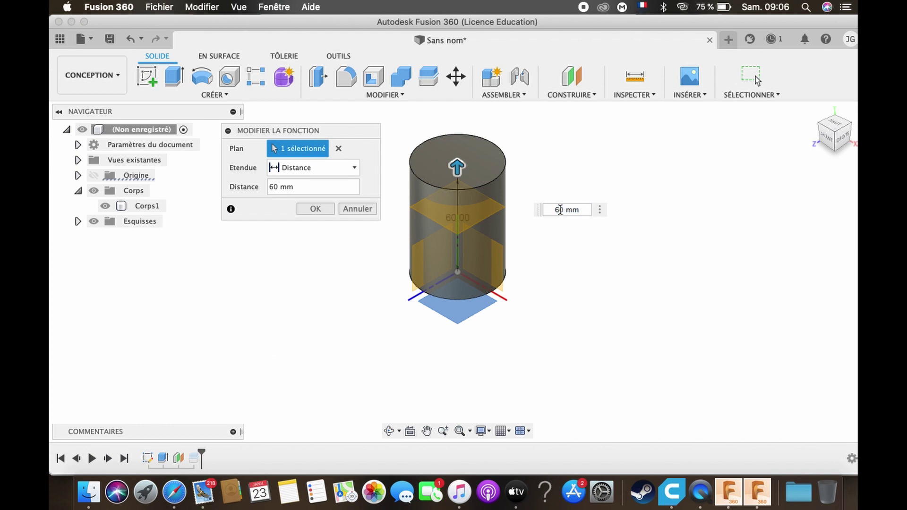
pyautogui.write('0')
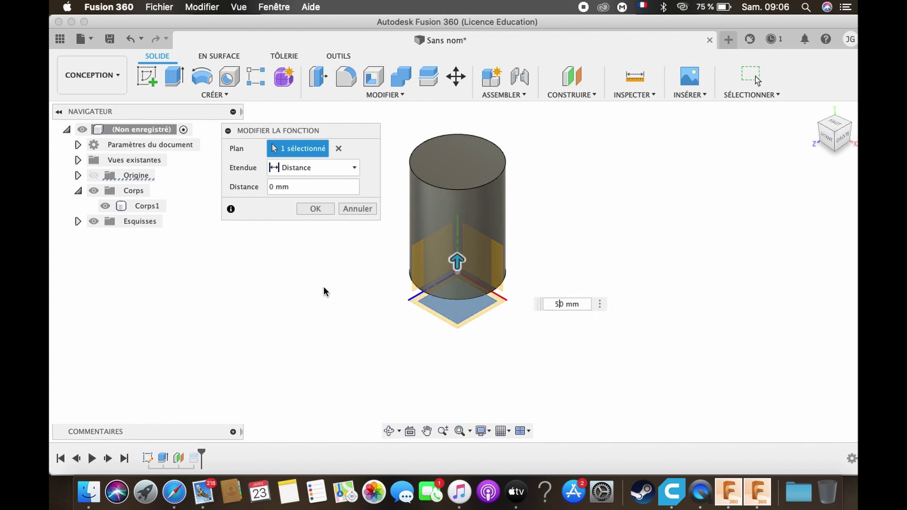
pyautogui.press('Return')
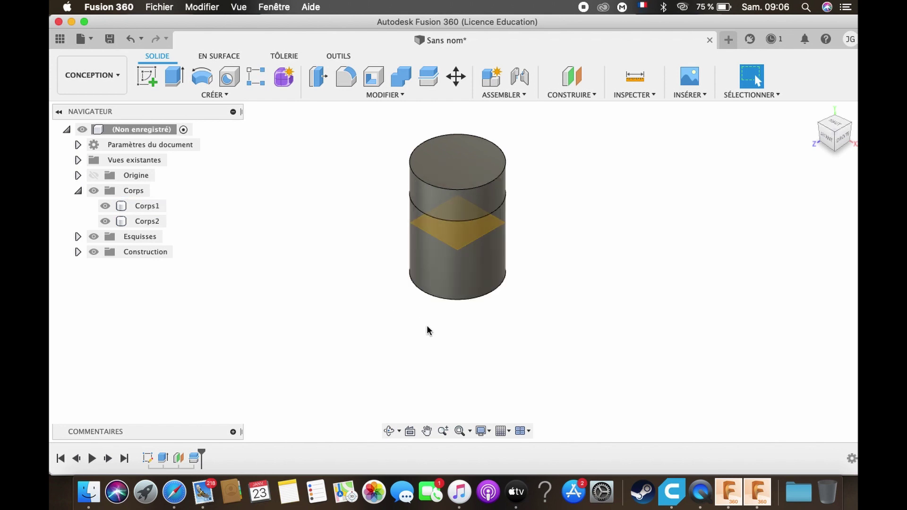
# Toggle the lower body's visibility to identify it, and hide the upper body Corps2
pyautogui.click(390, 430)
pyautogui.moveTo(435, 318); pyautogui.dragTo(439, 302)
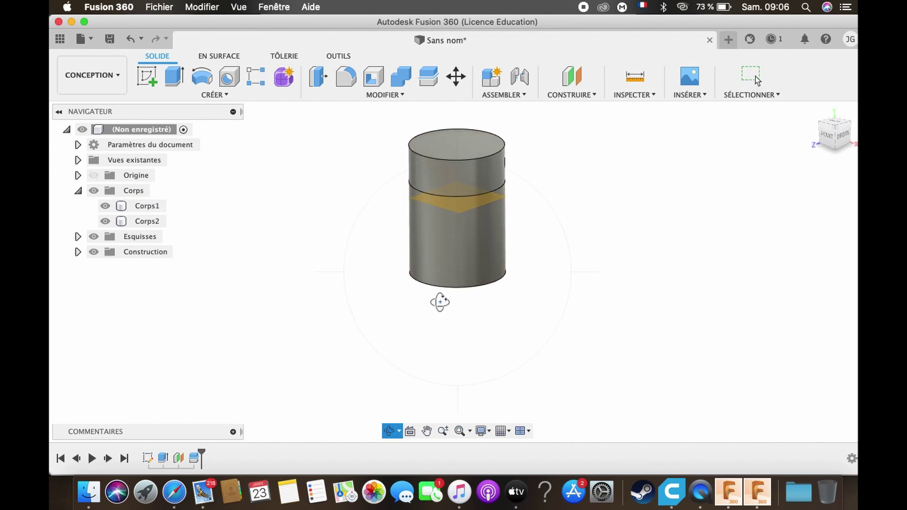
pyautogui.press('Escape')
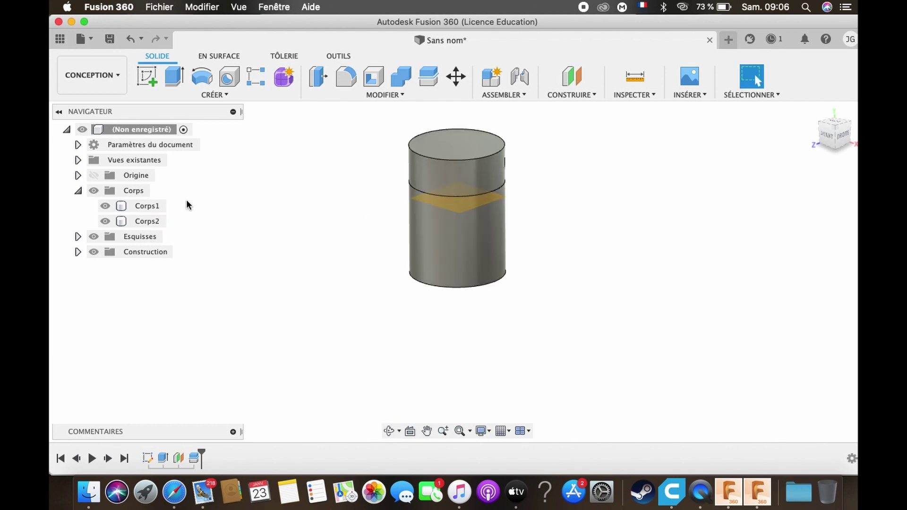
pyautogui.click(111, 204)
pyautogui.click(110, 204)
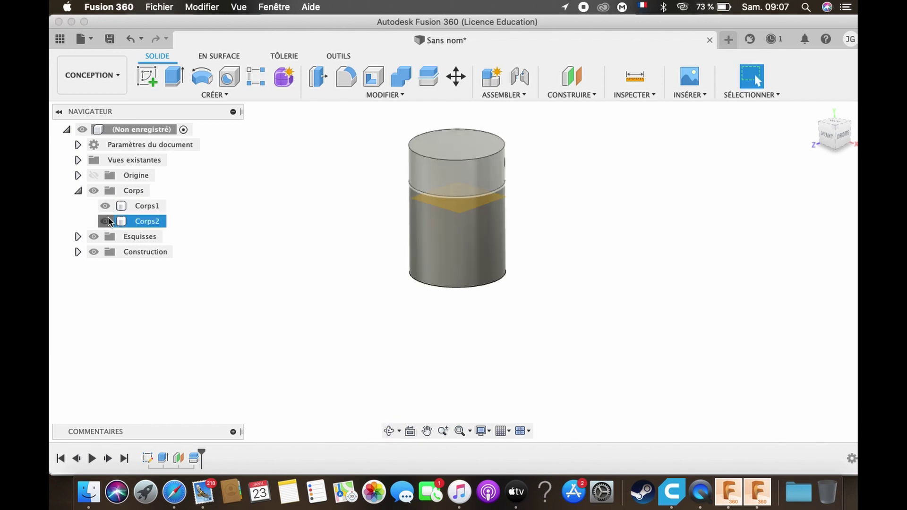
pyautogui.click(108, 219)
# Sketch a 40 mm diameter circle centred on the top face of the lower body
pyautogui.click(470, 172)
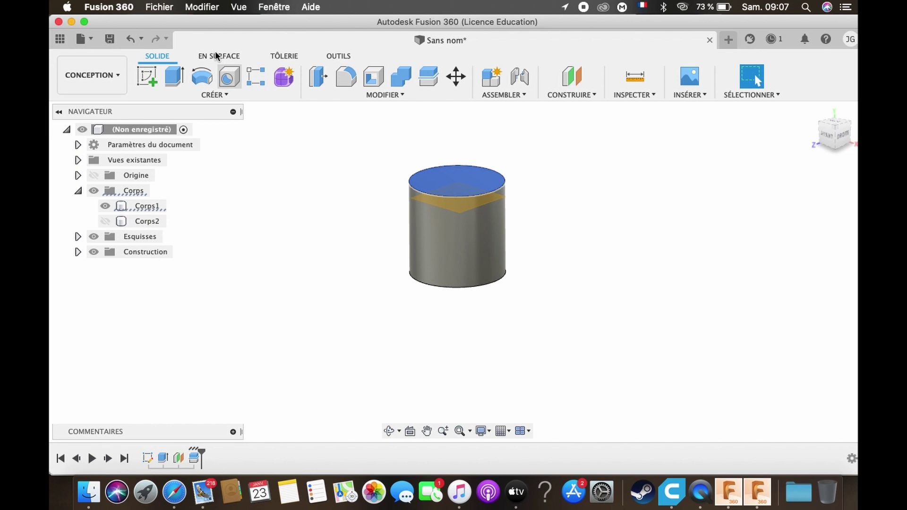
pyautogui.click(152, 72)
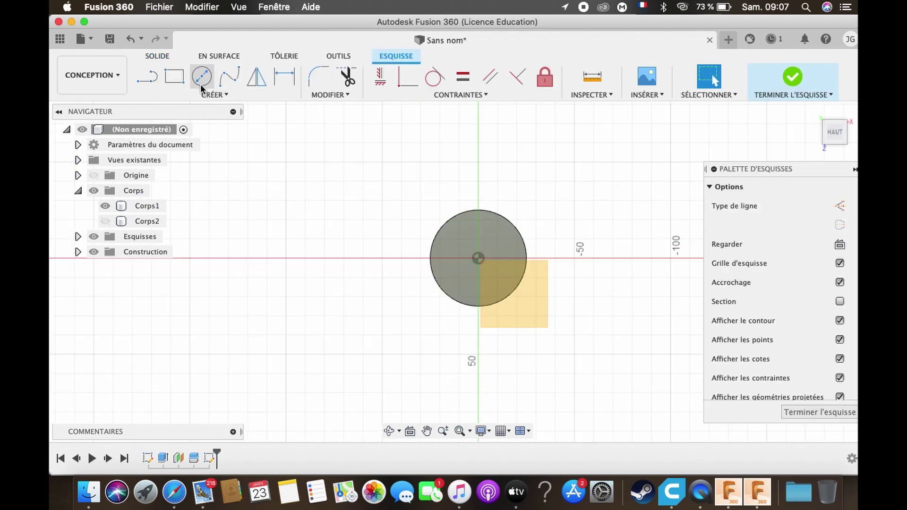
pyautogui.click(201, 77)
pyautogui.click(479, 258)
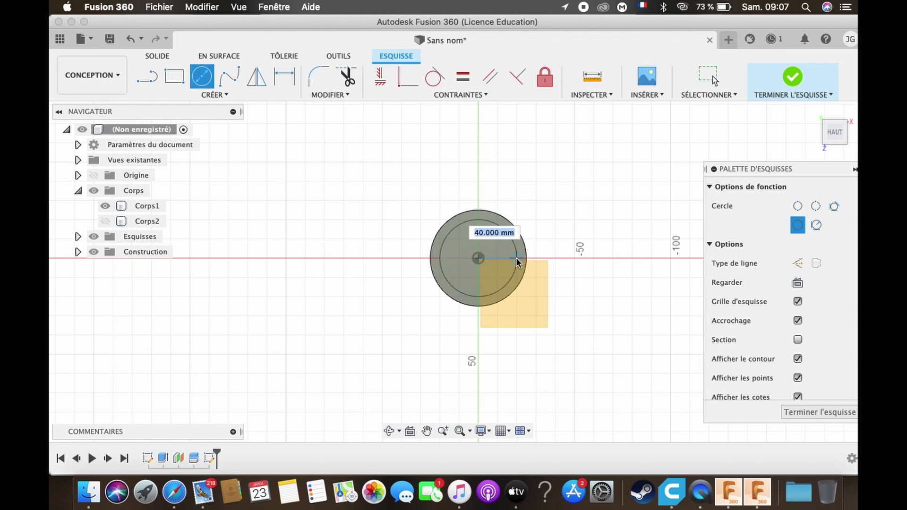
pyautogui.click(517, 262)
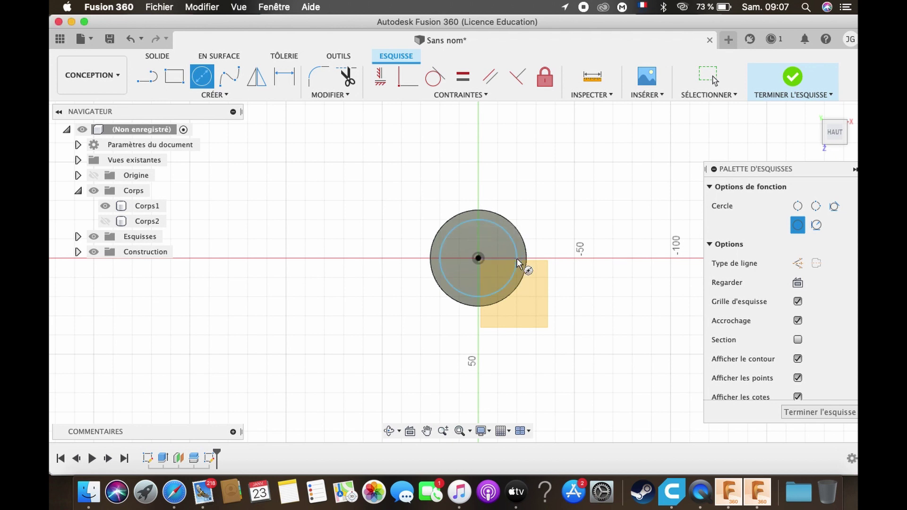
pyautogui.press('Escape')
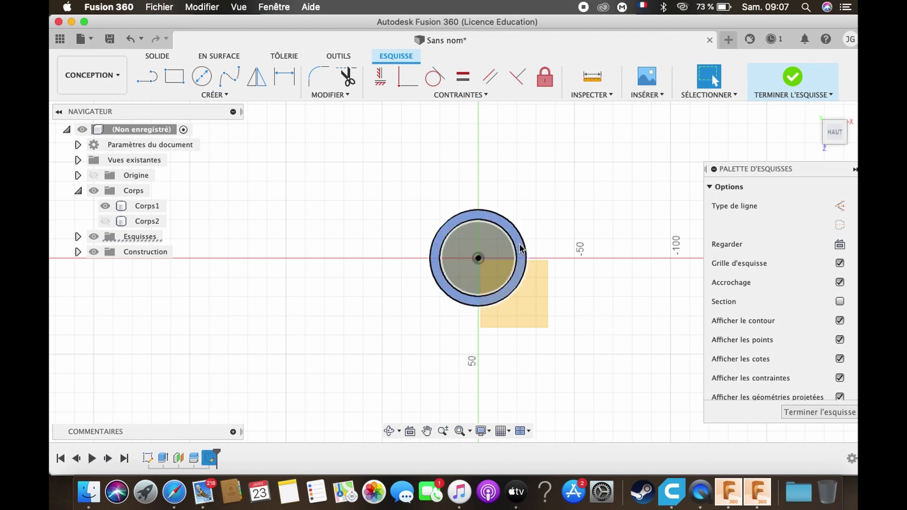
# Extrude the outer ring between the circle and the body's edge by -10 mm to cut a neck
pyautogui.click(389, 431)
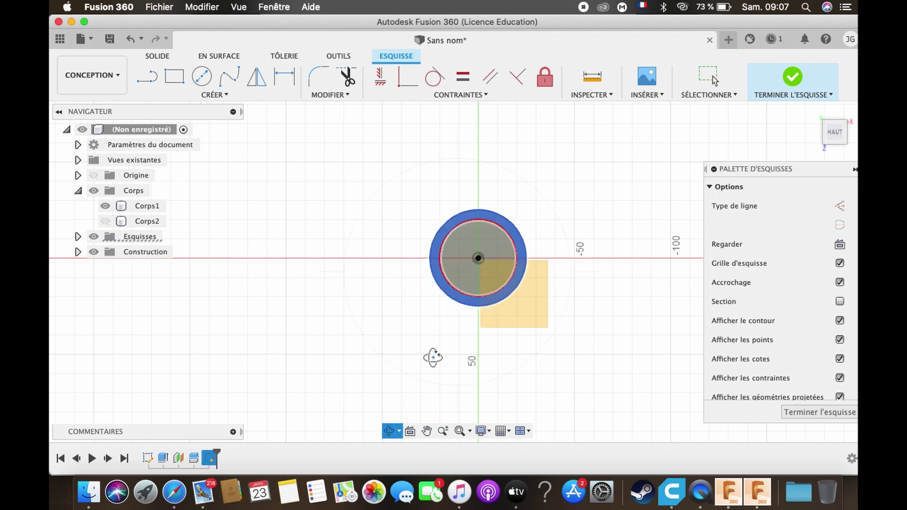
pyautogui.moveTo(449, 332); pyautogui.dragTo(455, 281)
pyautogui.press('Escape')
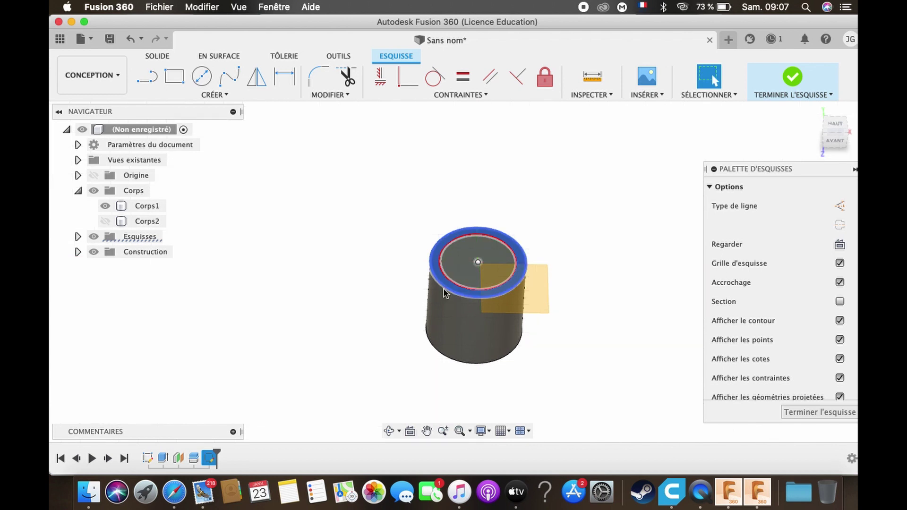
pyautogui.write('e')
pyautogui.write('-10')
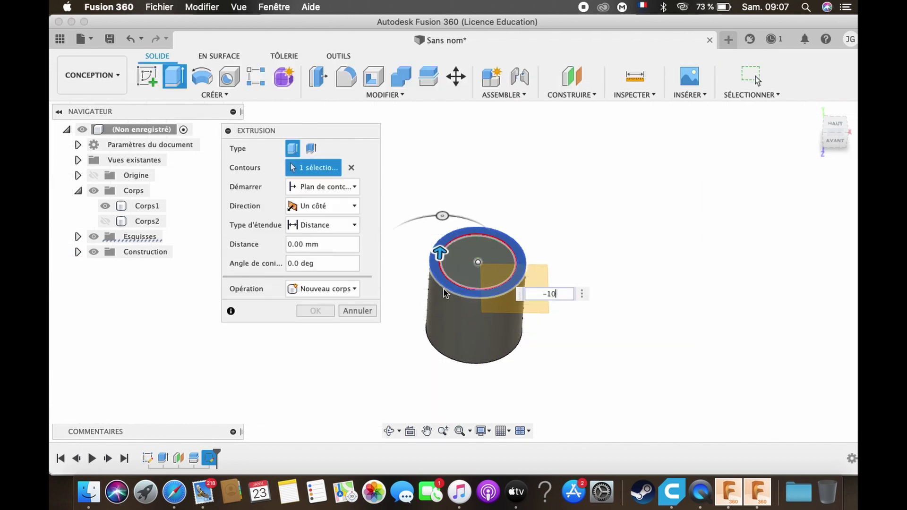
pyautogui.press('Return')
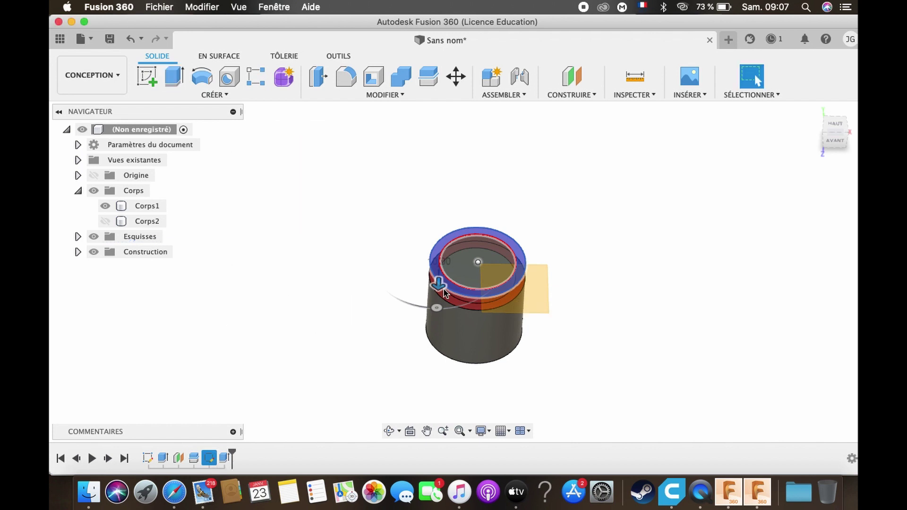
# Add a modeled ISO metric M40x3 right-hand thread over the full length of the neck's cylindrical face
pyautogui.click(393, 431)
pyautogui.moveTo(399, 414); pyautogui.dragTo(399, 376)
pyautogui.click(487, 291)
pyautogui.click(468, 283)
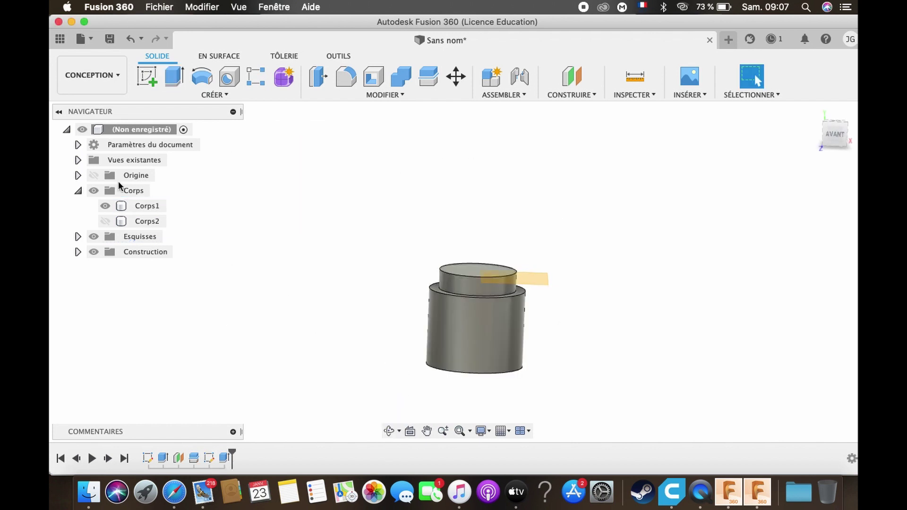
pyautogui.click(200, 96)
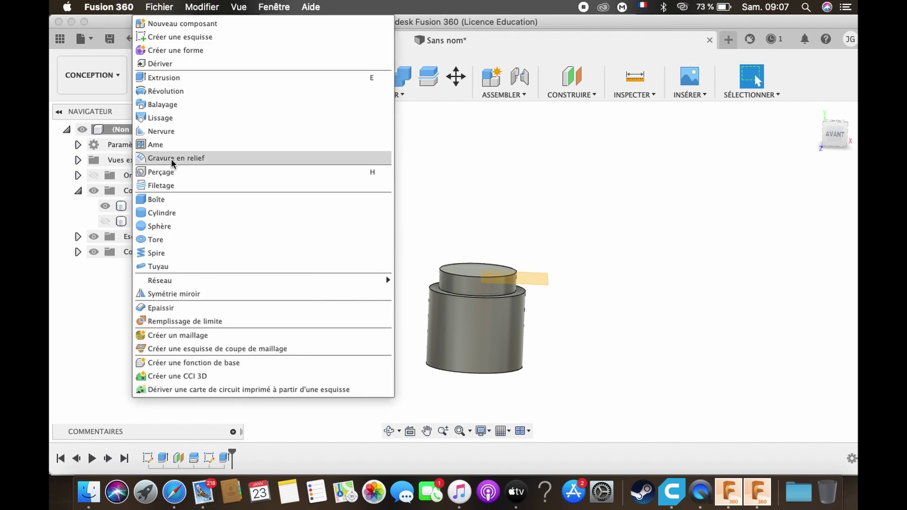
pyautogui.click(168, 184)
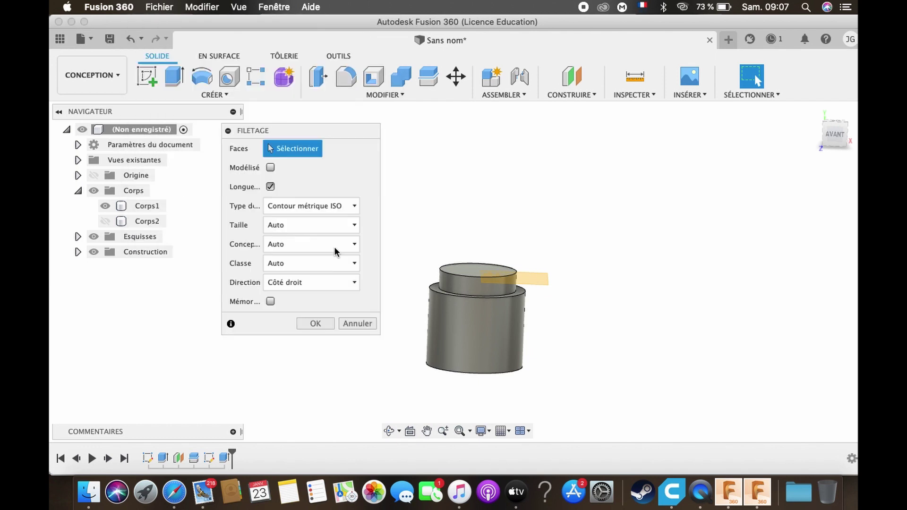
pyautogui.click(454, 288)
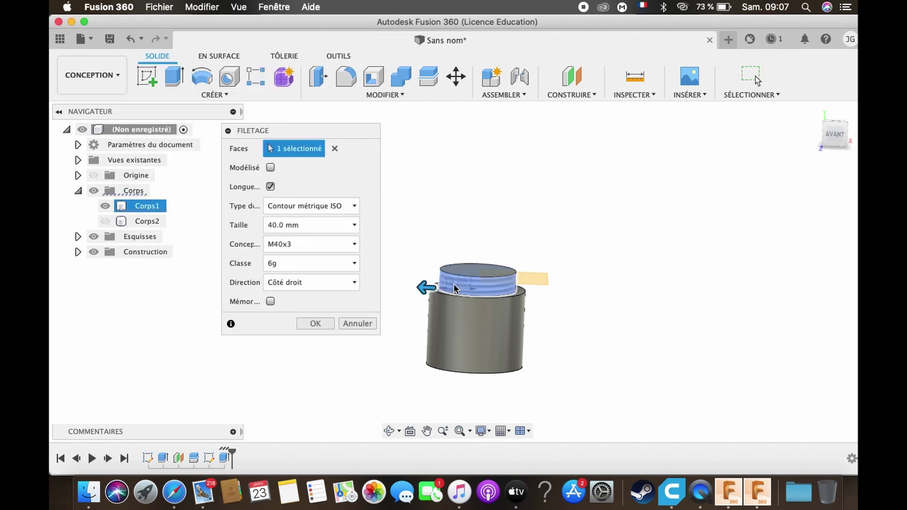
pyautogui.click(271, 167)
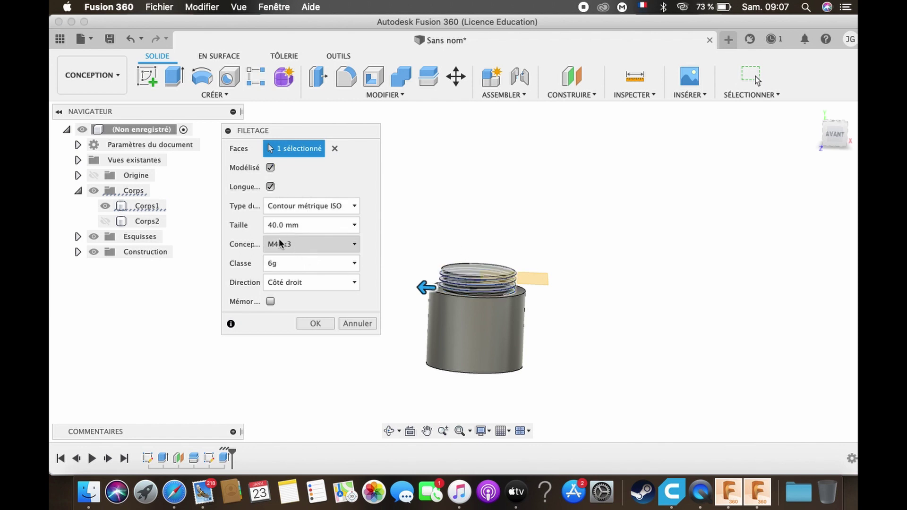
pyautogui.click(315, 321)
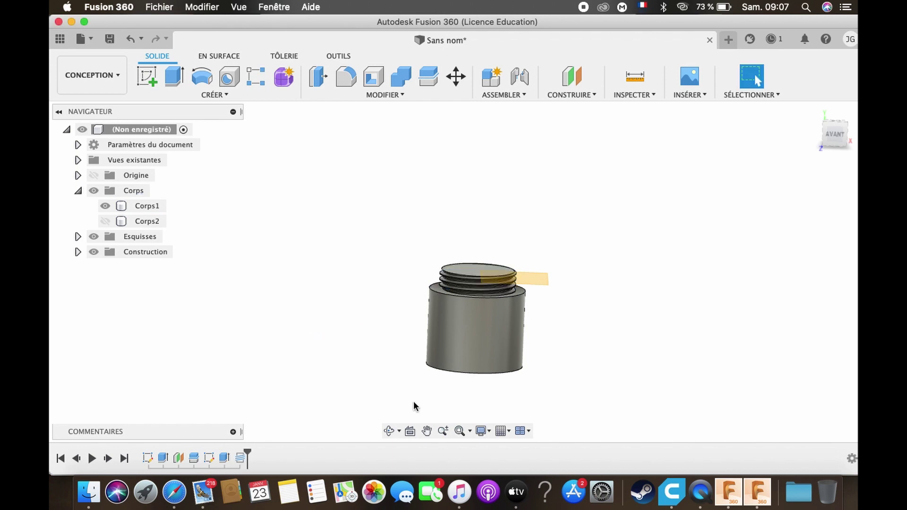
# Sketch a 30 mm diameter circle centred on the top face of the threaded neck
pyautogui.click(390, 432)
pyautogui.moveTo(506, 259); pyautogui.dragTo(491, 310)
pyautogui.press('c')
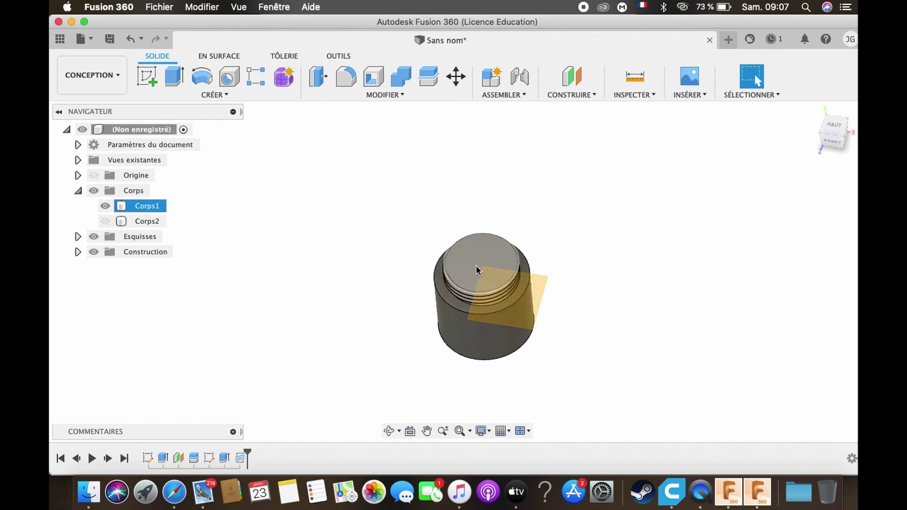
pyautogui.click(475, 265)
pyautogui.click(206, 85)
pyautogui.click(474, 296)
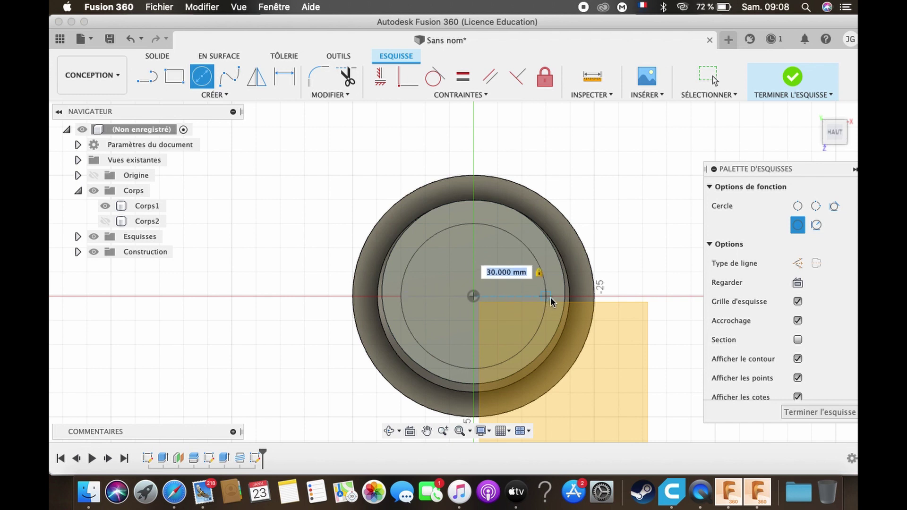
pyautogui.press('Return')
pyautogui.press('Escape')
# Extrude the 30 mm circle by -45 mm as a cut to hollow out the container
pyautogui.click(458, 261)
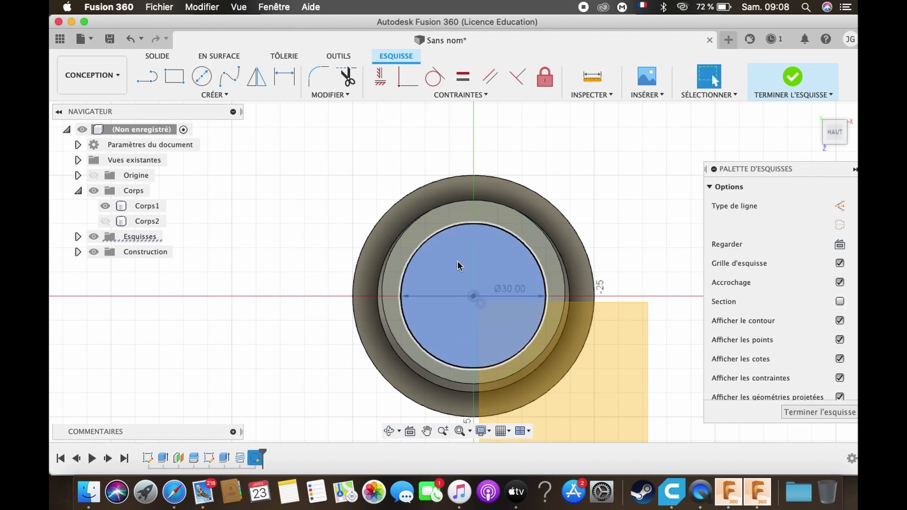
pyautogui.keyDown('shift'); pyautogui.moveTo(457, 262); pyautogui.dragTo(479, 259, button='middle'); pyautogui.keyUp('shift')
pyautogui.press('e')
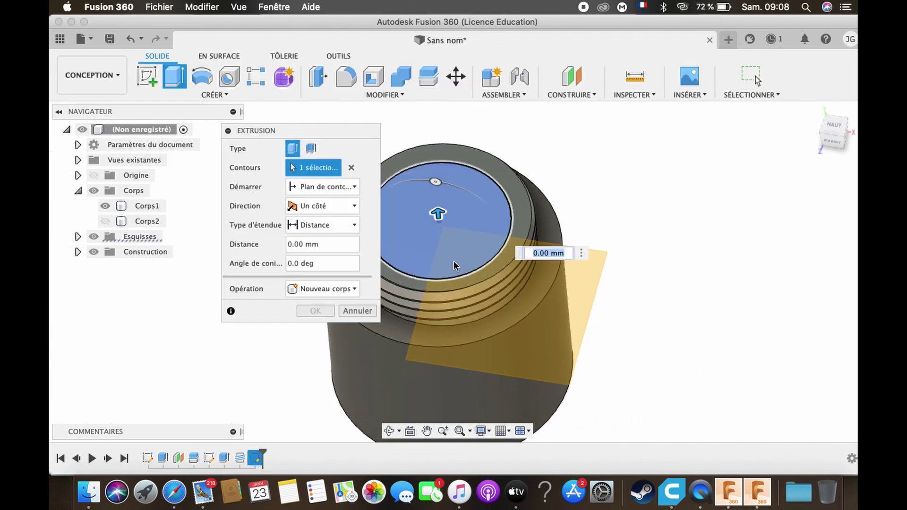
pyautogui.moveTo(440, 212); pyautogui.dragTo(451, 355)
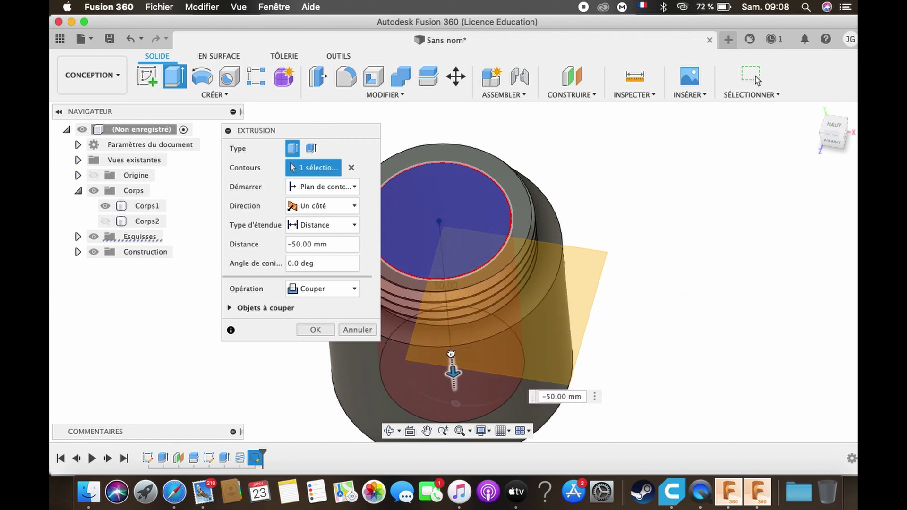
pyautogui.press('Return')
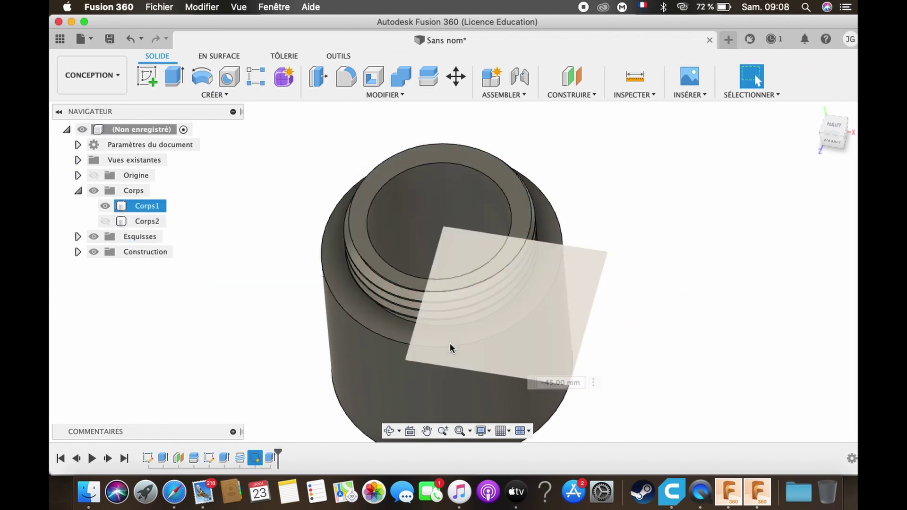
# Review the settings of the existing thread feature on the container's neck
pyautogui.click(389, 431)
pyautogui.moveTo(473, 331); pyautogui.dragTo(463, 254)
pyautogui.press('Escape')
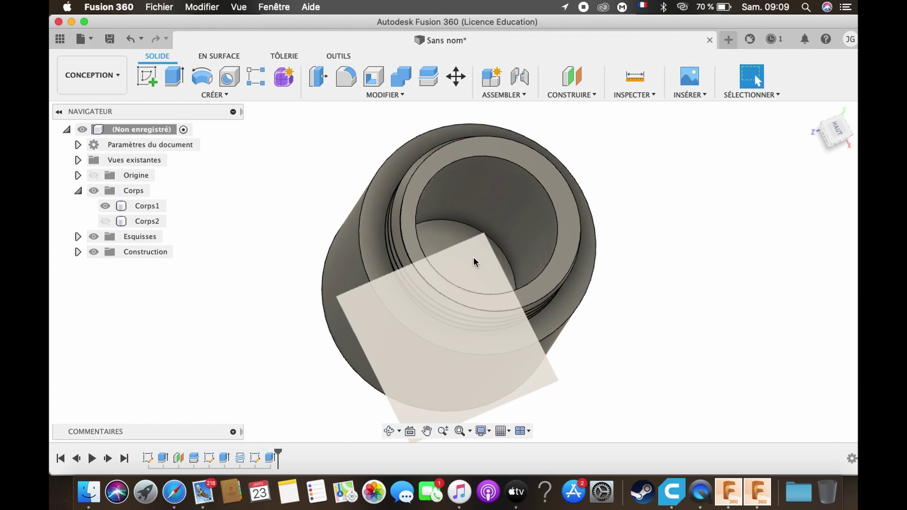
pyautogui.click(241, 458)
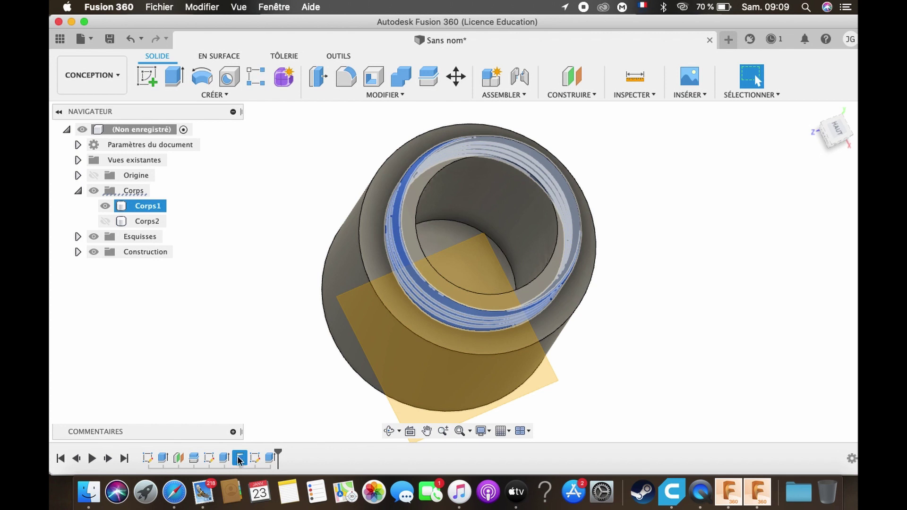
pyautogui.rightClick(240, 459)
pyautogui.click(291, 344)
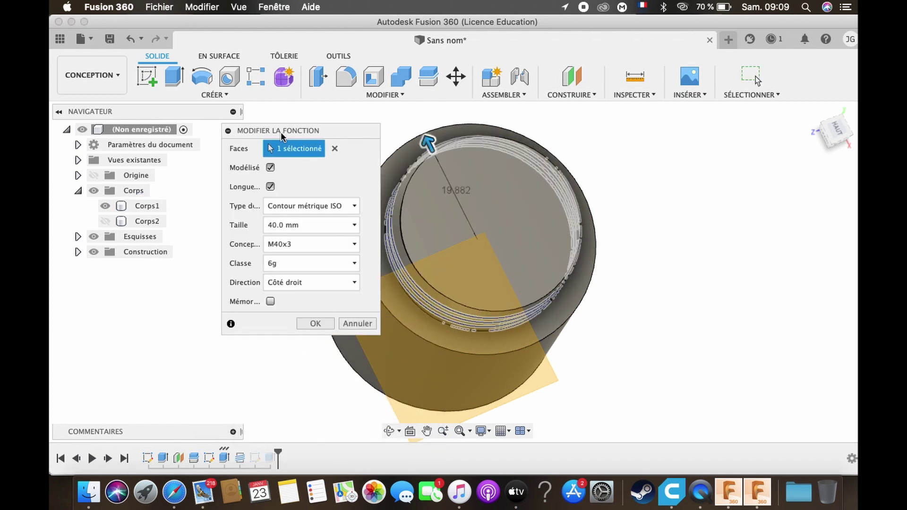
pyautogui.click(313, 324)
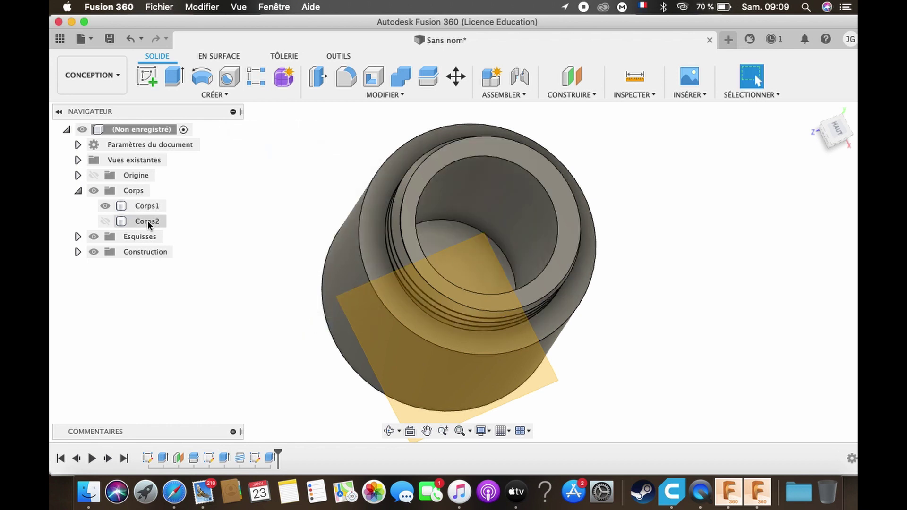
# Hide the lower body Corps1 and show the lid body Corps2 with its underside in view
pyautogui.click(104, 208)
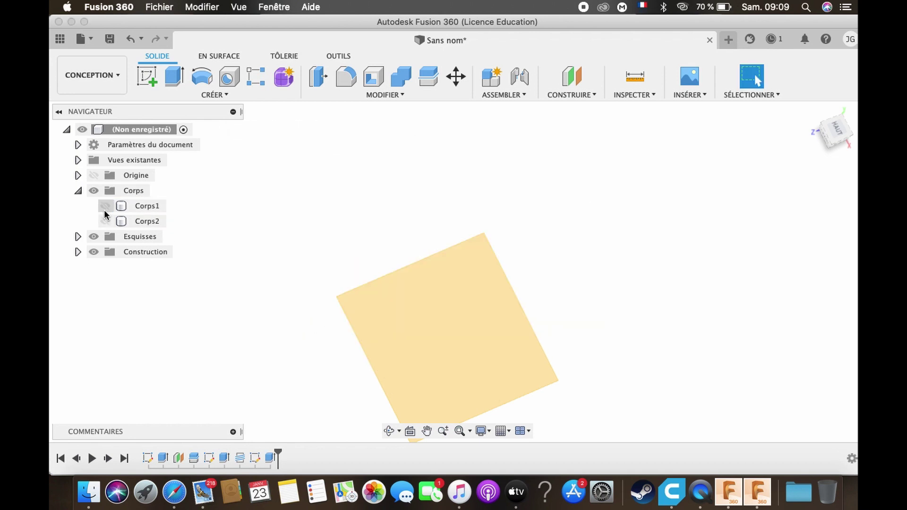
pyautogui.click(105, 221)
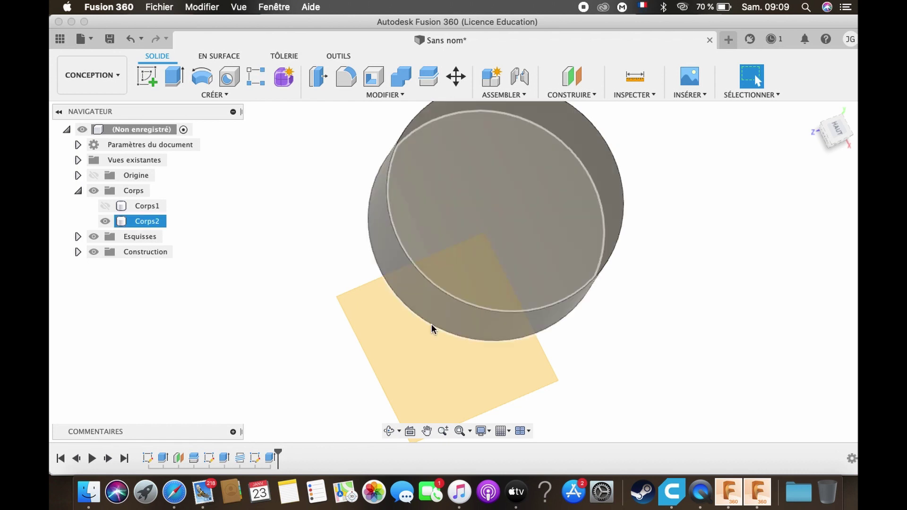
pyautogui.click(391, 431)
pyautogui.moveTo(520, 314); pyautogui.dragTo(530, 154)
pyautogui.press('Escape')
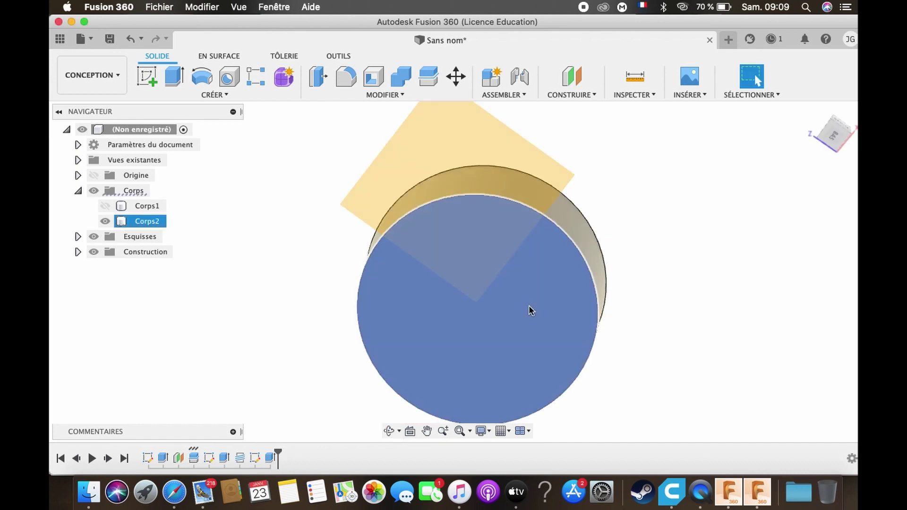
# Sketch a 40 mm diameter circle centred on the origin on the lid's underside face
pyautogui.click(530, 308)
pyautogui.click(150, 79)
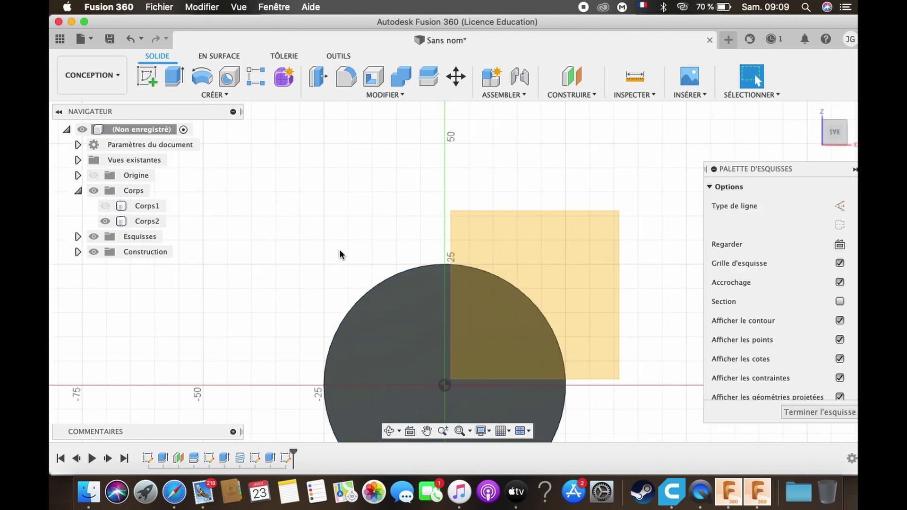
pyautogui.click(202, 77)
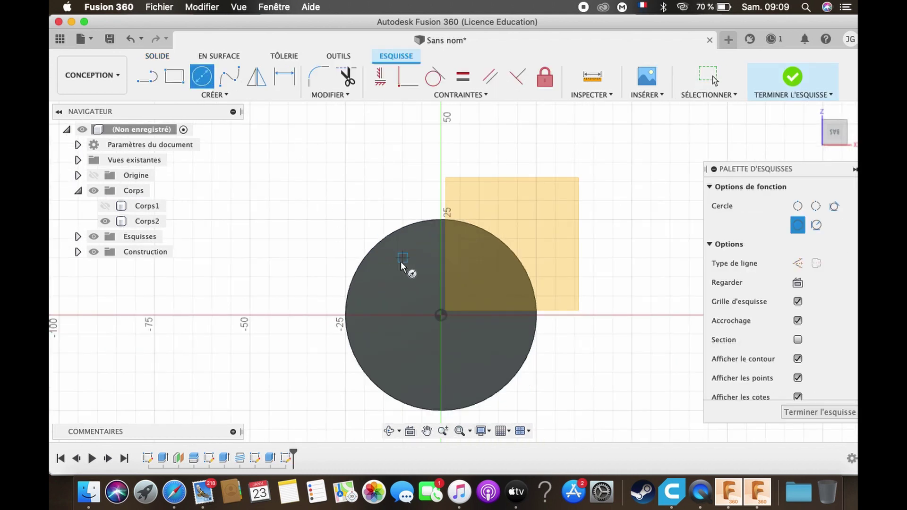
pyautogui.click(441, 315)
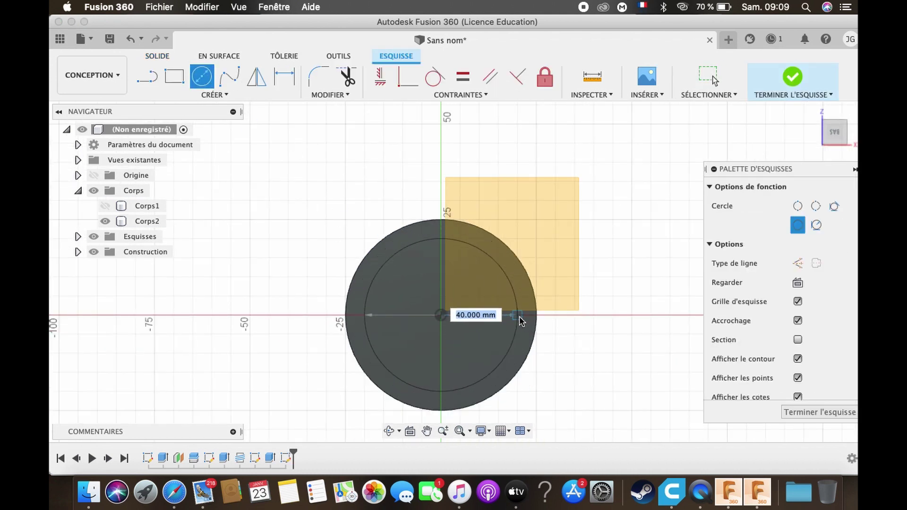
pyautogui.write('40')
pyautogui.press('Return')
pyautogui.press('Escape')
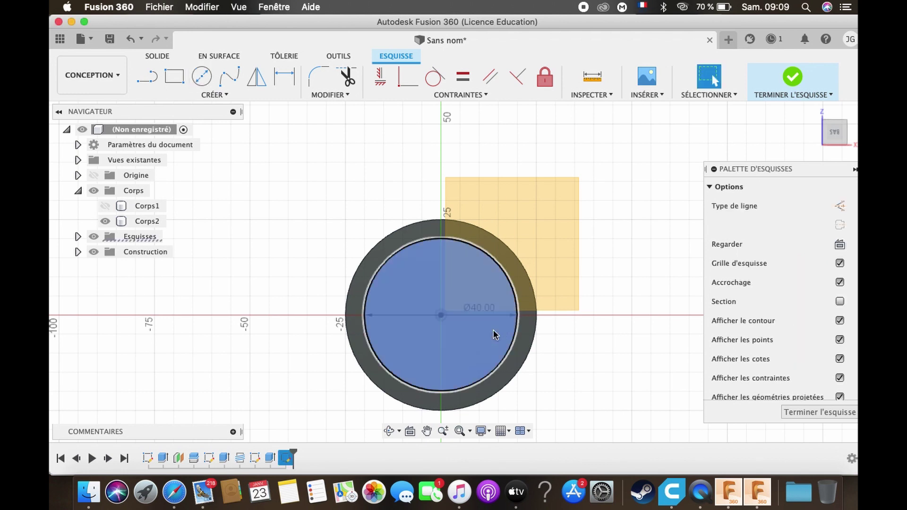
# Extrude the 40 mm circle up into the lid as a cut, leaving a closed top
pyautogui.press('e')
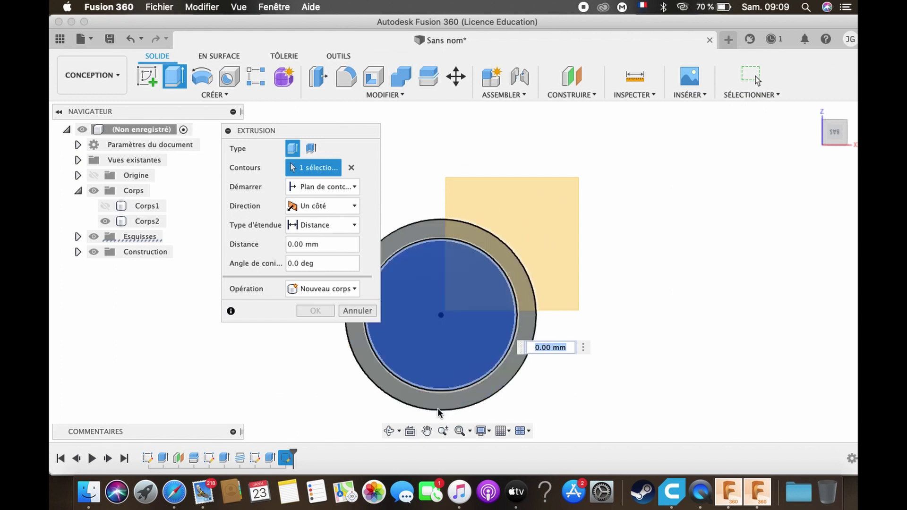
pyautogui.click(389, 431)
pyautogui.moveTo(402, 412); pyautogui.dragTo(411, 385)
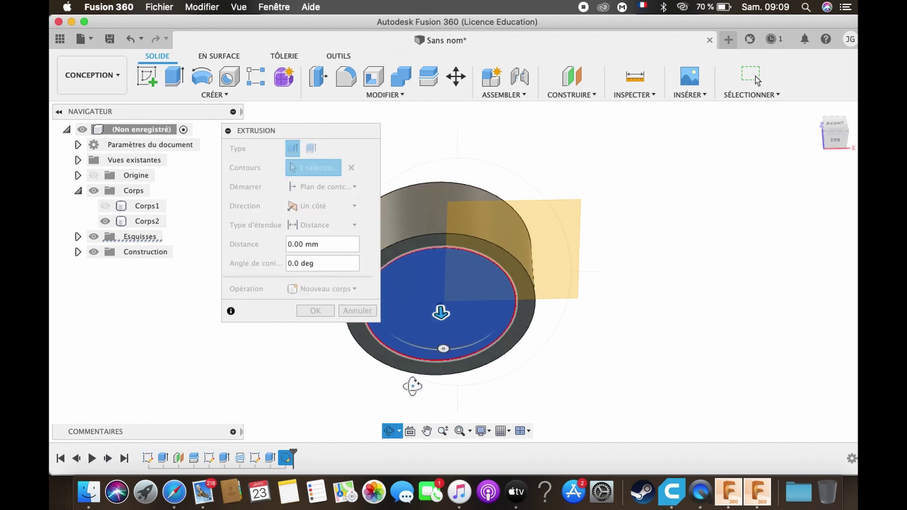
pyautogui.press('Escape')
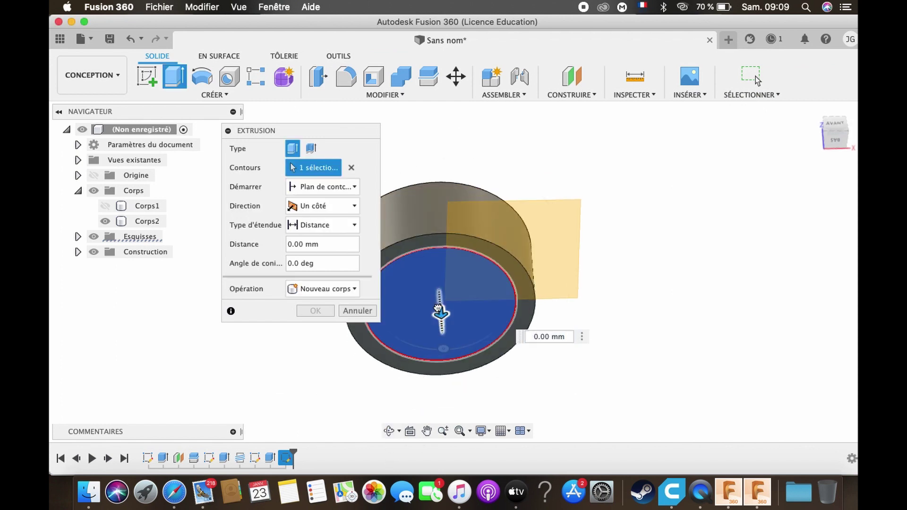
pyautogui.moveTo(439, 314); pyautogui.dragTo(435, 287)
pyautogui.press('Return')
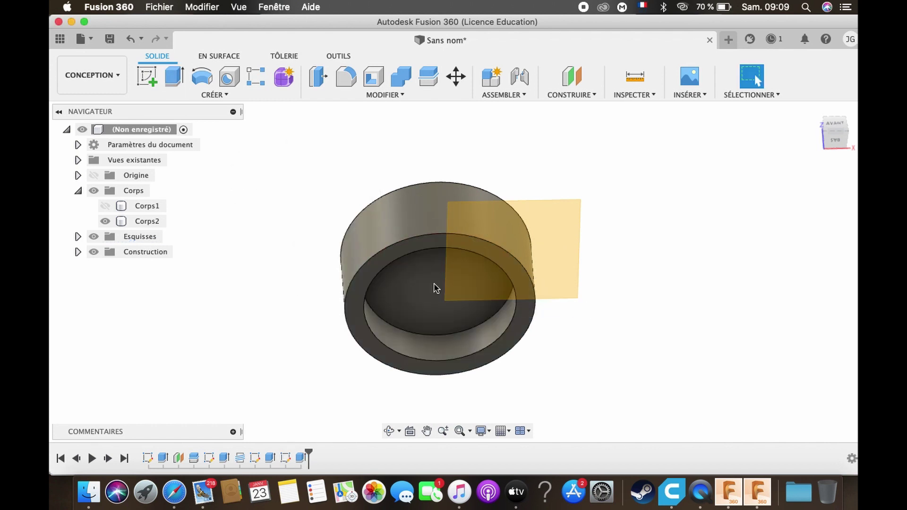
# Add a modeled ISO metric M40x3 right-hand thread, class 6H, over the full length of the lid's inner cylindrical face
pyautogui.click(420, 315)
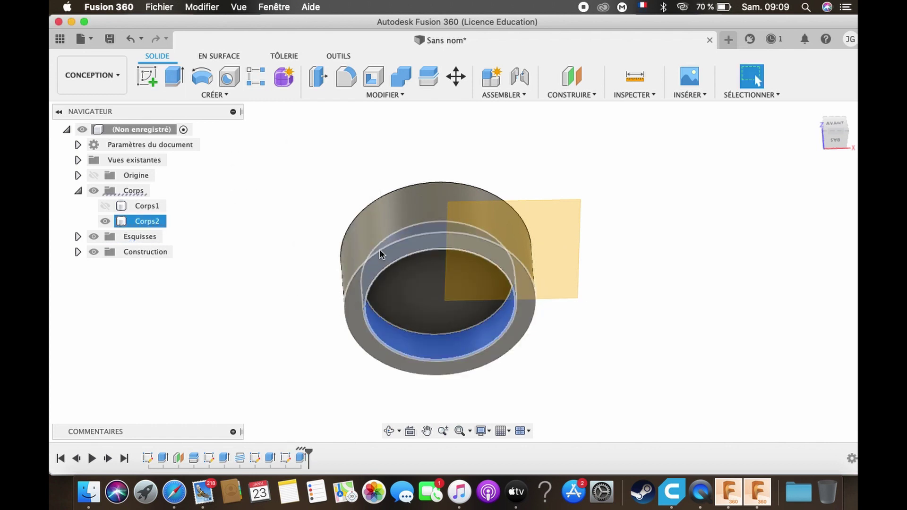
pyautogui.click(392, 300)
pyautogui.click(165, 92)
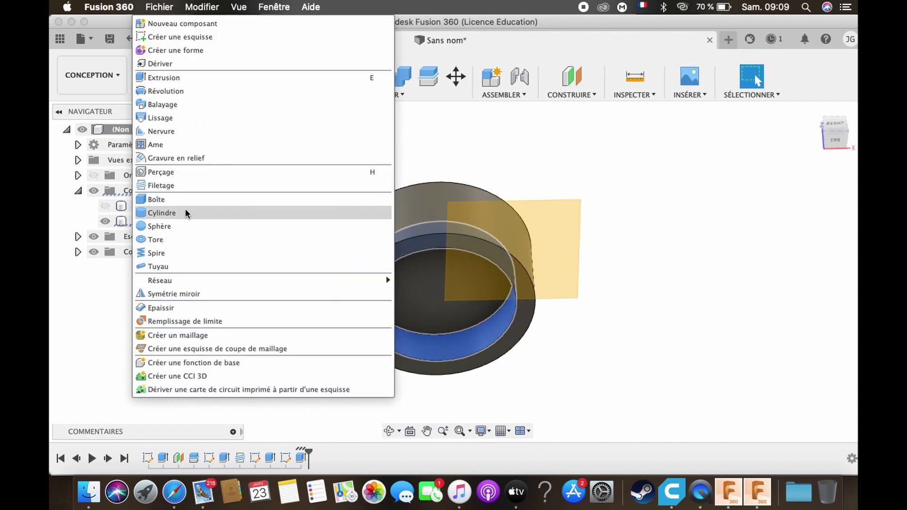
pyautogui.click(172, 185)
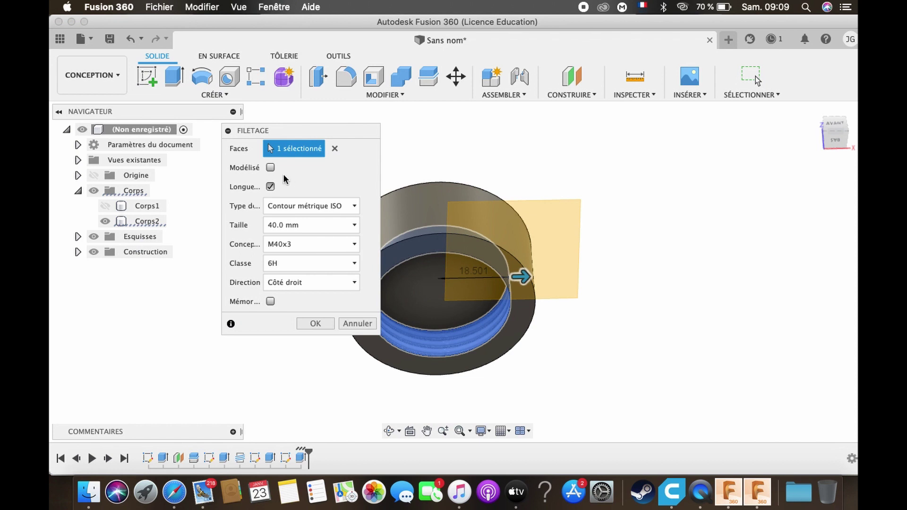
pyautogui.click(271, 168)
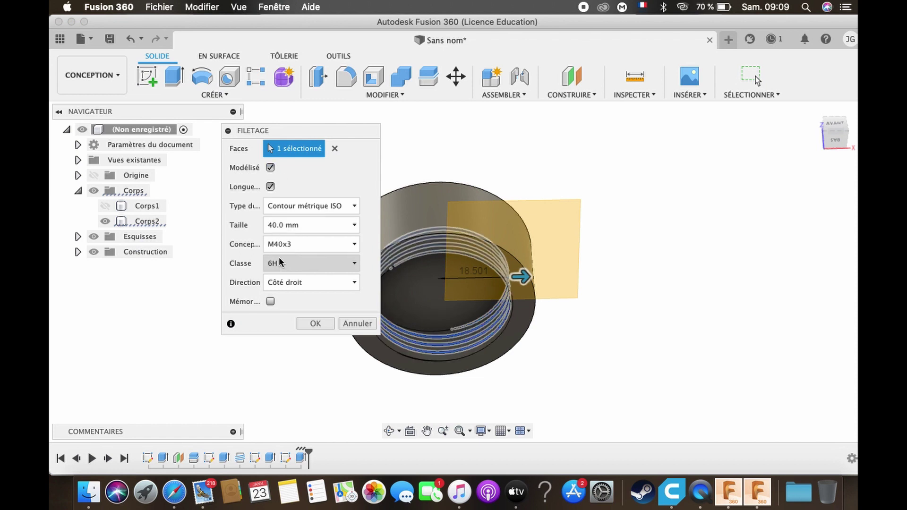
pyautogui.click(324, 324)
# Show the lower body Corps1 again together with the lid, seen from the side
pyautogui.click(390, 431)
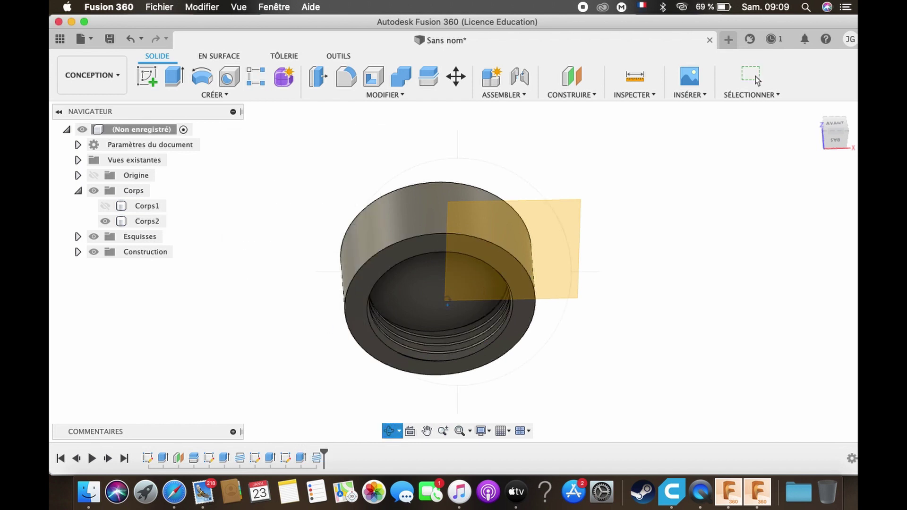
pyautogui.moveTo(418, 363); pyautogui.dragTo(397, 361)
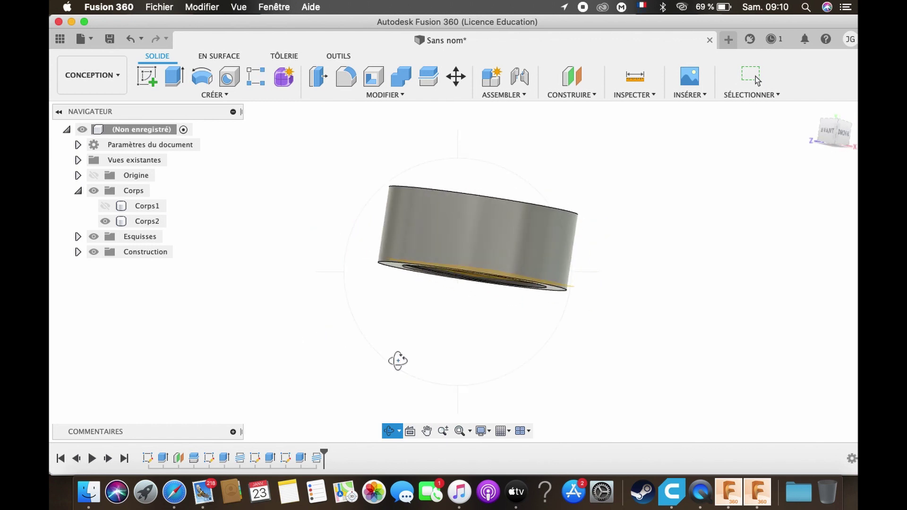
pyautogui.press('Escape')
pyautogui.click(105, 207)
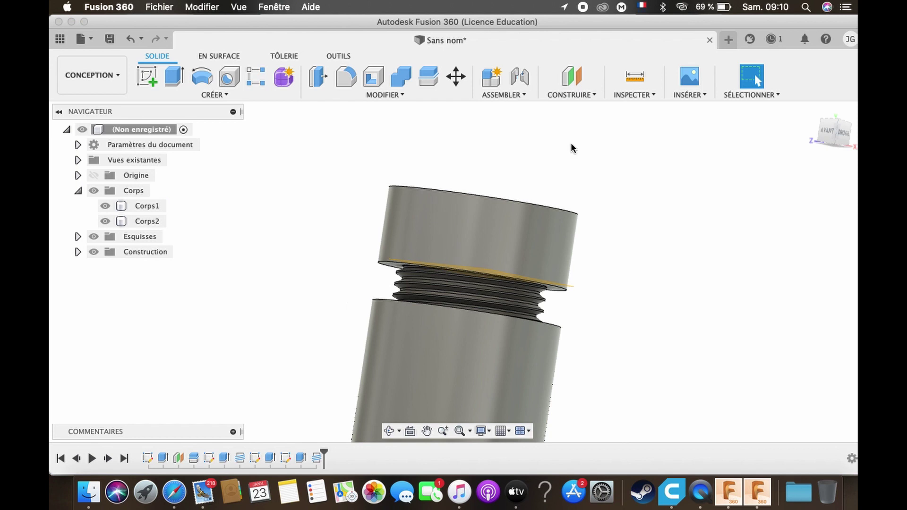
# Create a section analysis on the vertical origin plane through the middle of both bodies, with 0 mm offset
pyautogui.click(636, 95)
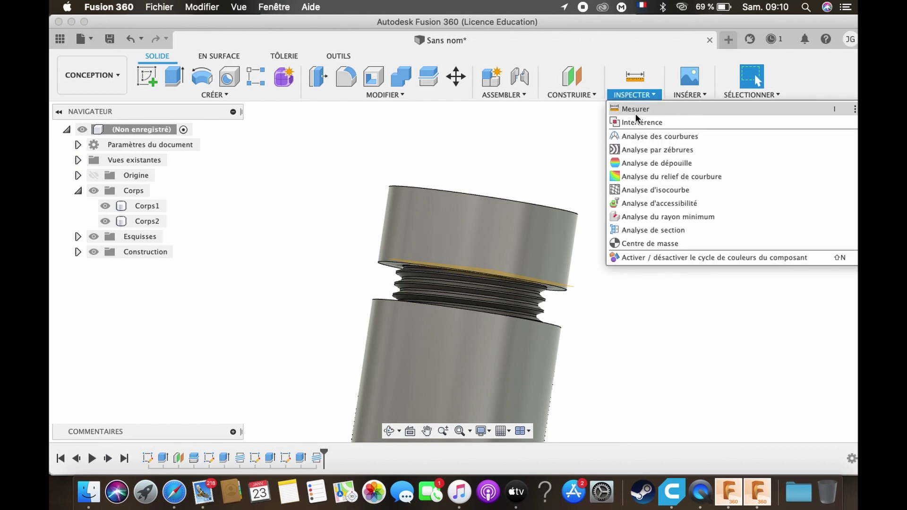
pyautogui.click(645, 231)
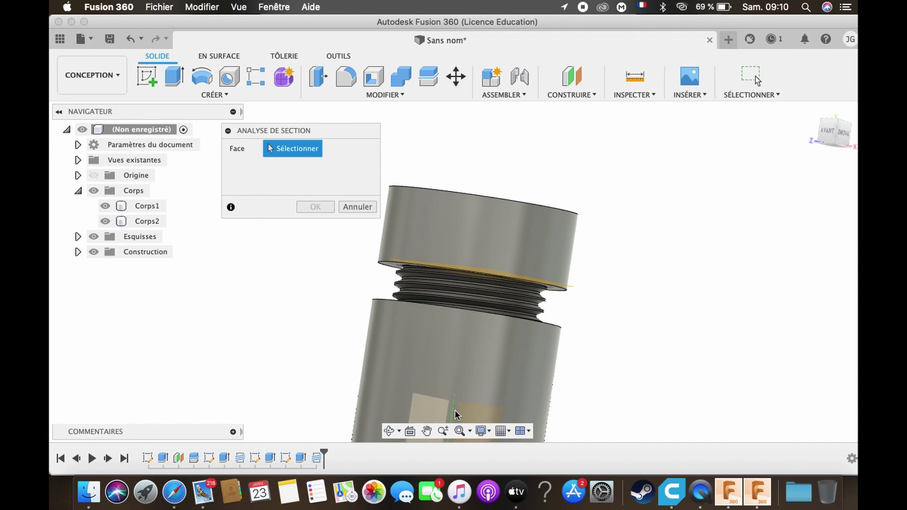
pyautogui.scroll(-1, 570, 306)
pyautogui.scroll(-3, 571, 311)
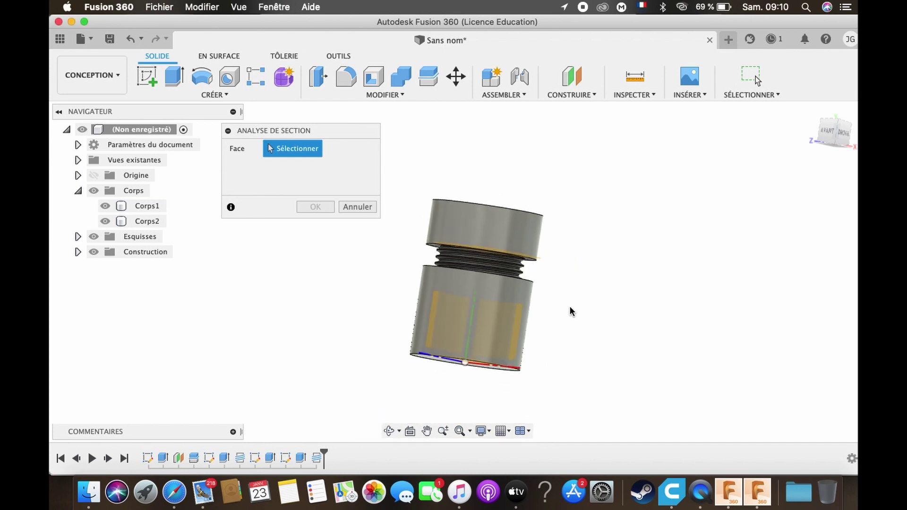
pyautogui.click(497, 317)
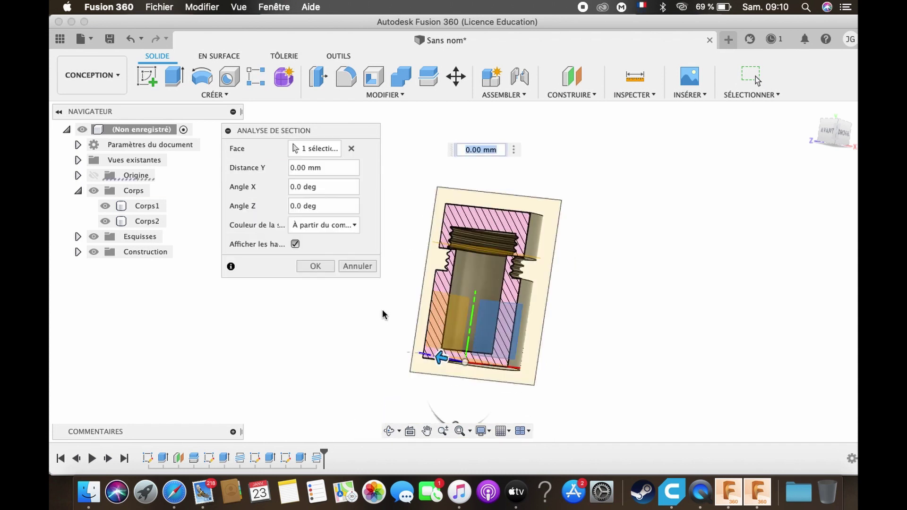
pyautogui.click(316, 266)
pyautogui.click(147, 76)
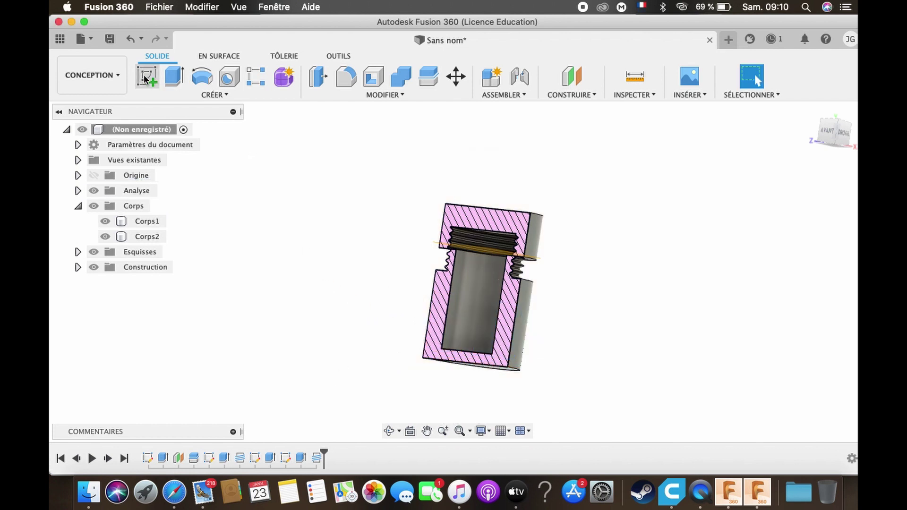
pyautogui.click(457, 218)
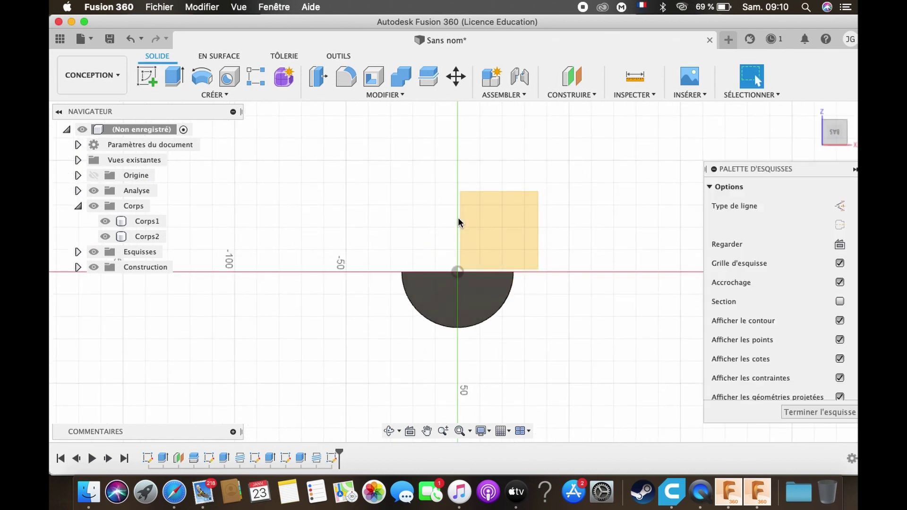
pyautogui.click(392, 431)
pyautogui.moveTo(435, 321); pyautogui.dragTo(439, 420)
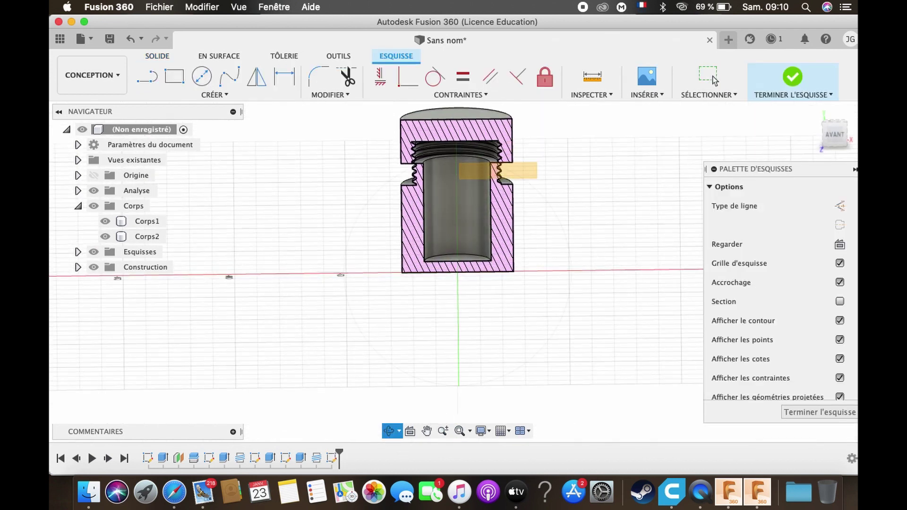
pyautogui.click(822, 412)
# Move the lower body Corps1 straight up so that its threaded neck engages the lid's inner thread
pyautogui.scroll(8, 530, 217)
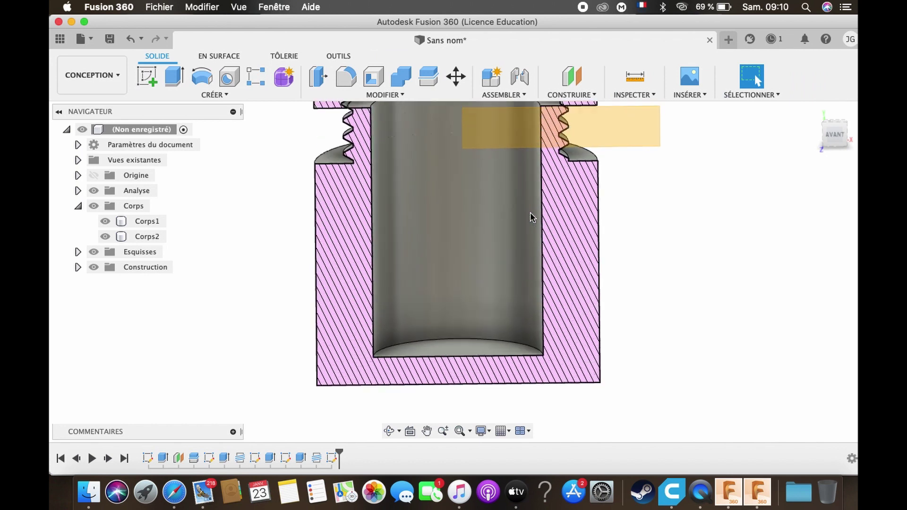
pyautogui.scroll(-5, 530, 214)
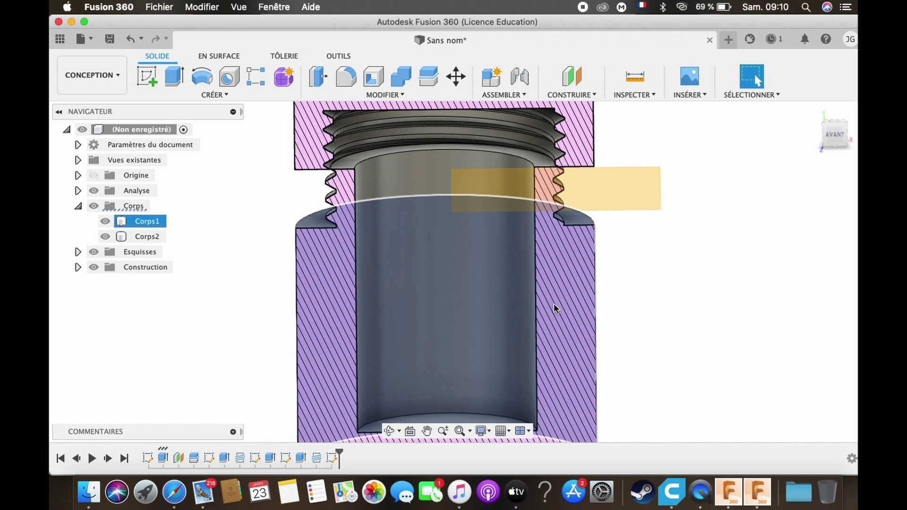
pyautogui.press('m')
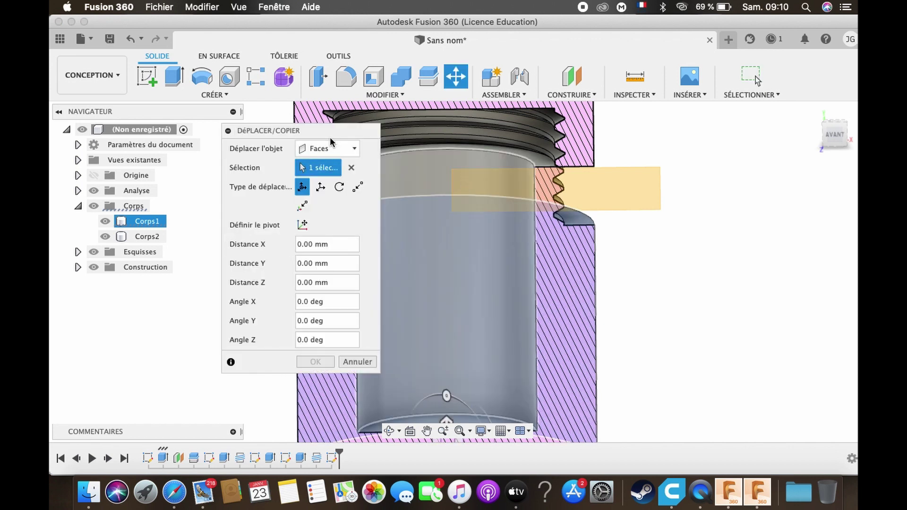
pyautogui.click(323, 149)
pyautogui.click(324, 180)
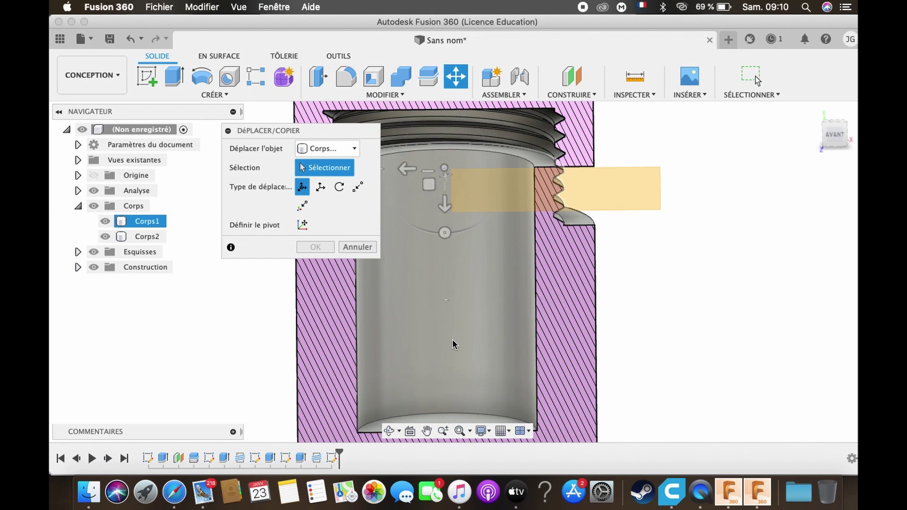
pyautogui.click(456, 371)
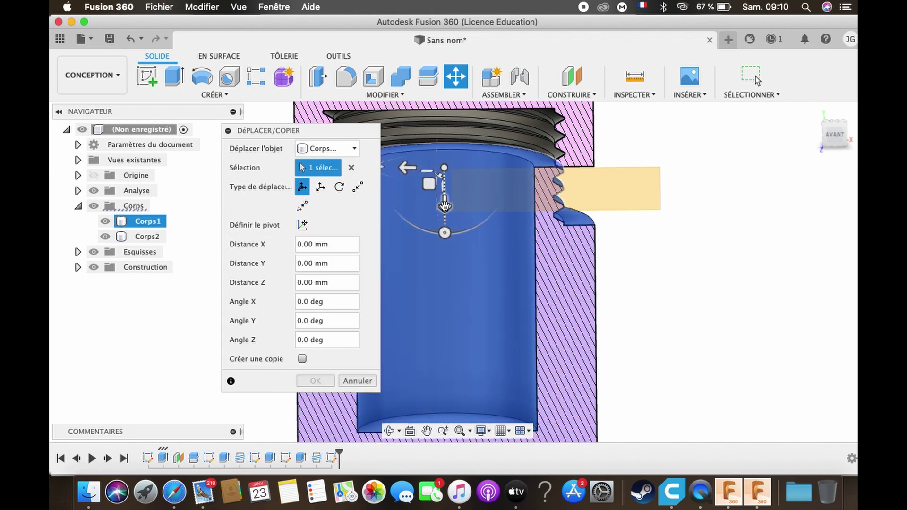
pyautogui.moveTo(444, 204); pyautogui.dragTo(447, 168)
pyautogui.press('Return')
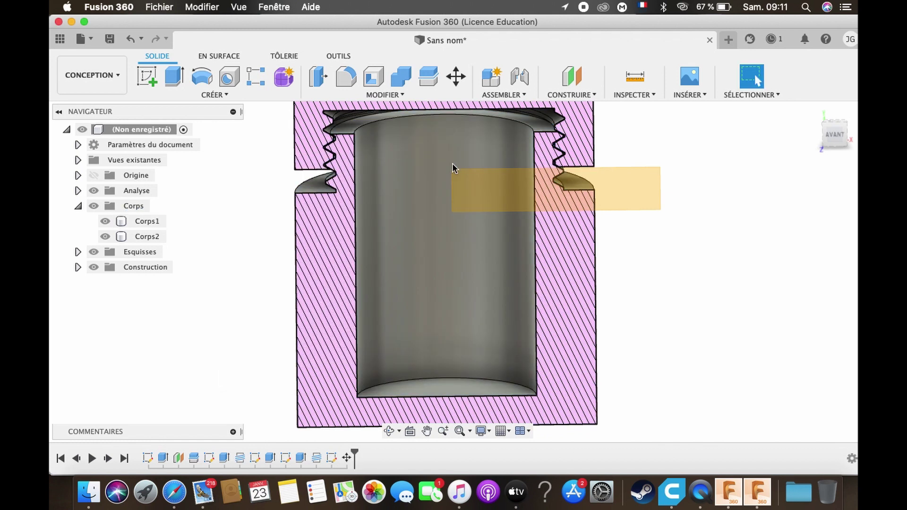
# Examine the clearance between the thread flanks of the lower body's neck and the lid in the section view
pyautogui.scroll(8, 453, 169)
pyautogui.scroll(-10, 452, 165)
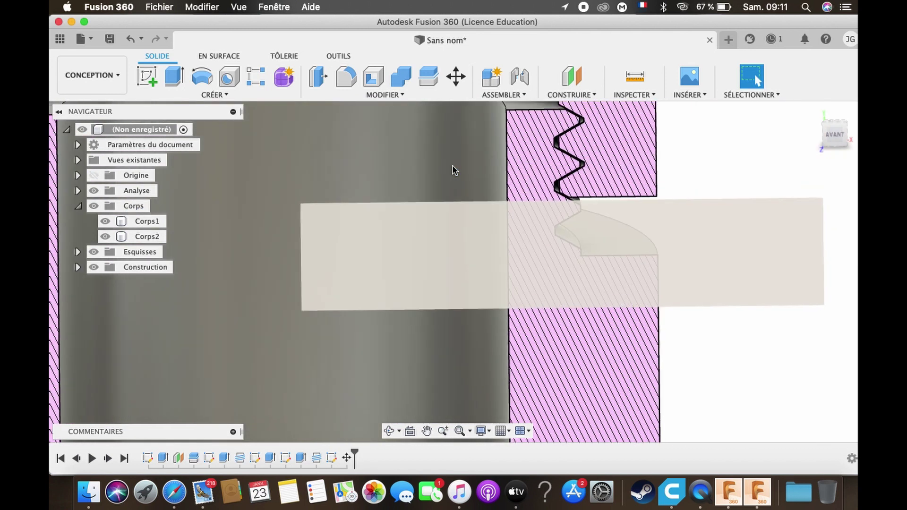
pyautogui.click(452, 166)
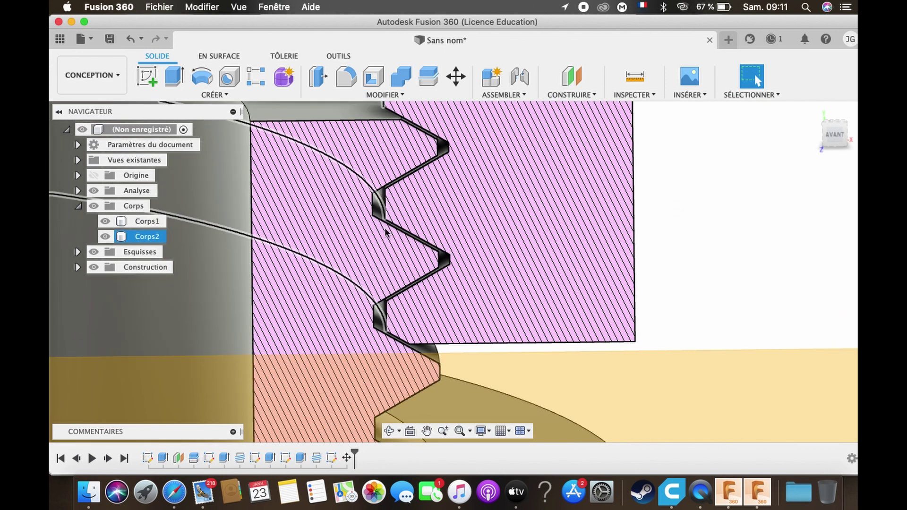
pyautogui.press('Escape')
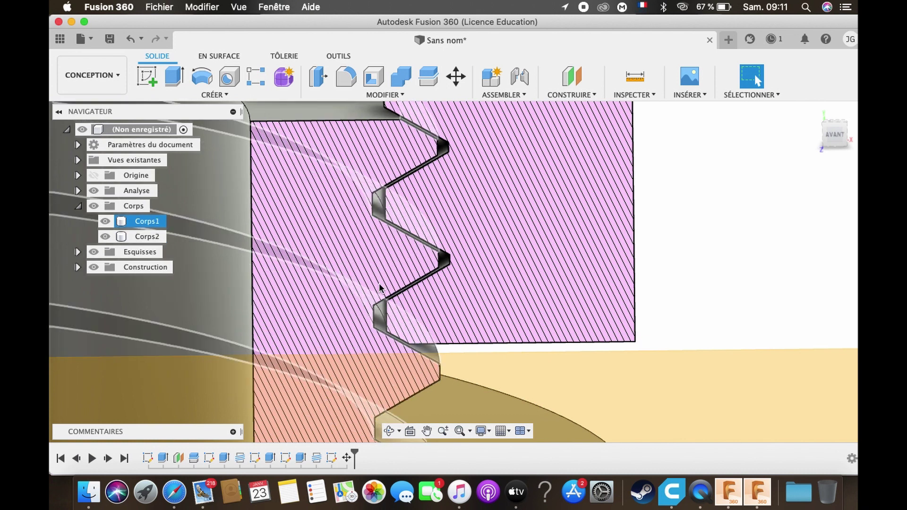
pyautogui.scroll(-5, 439, 188)
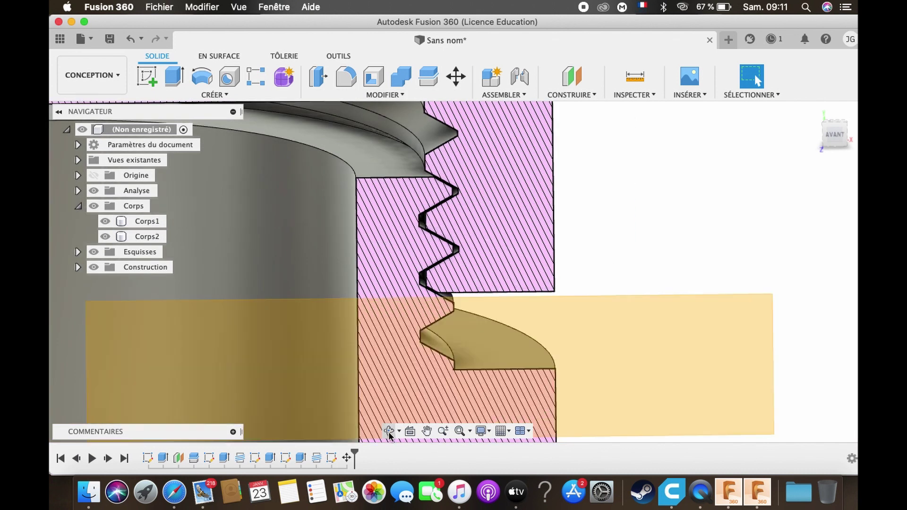
pyautogui.click(377, 418)
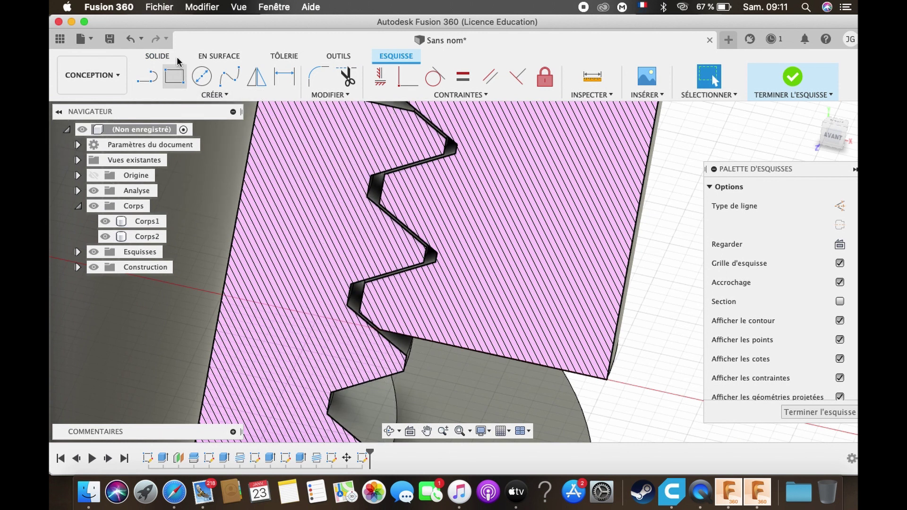
# Try to fillet two helical crest edges of the neck thread on Corps1 with a constant 0.4 mm radius
pyautogui.click(158, 57)
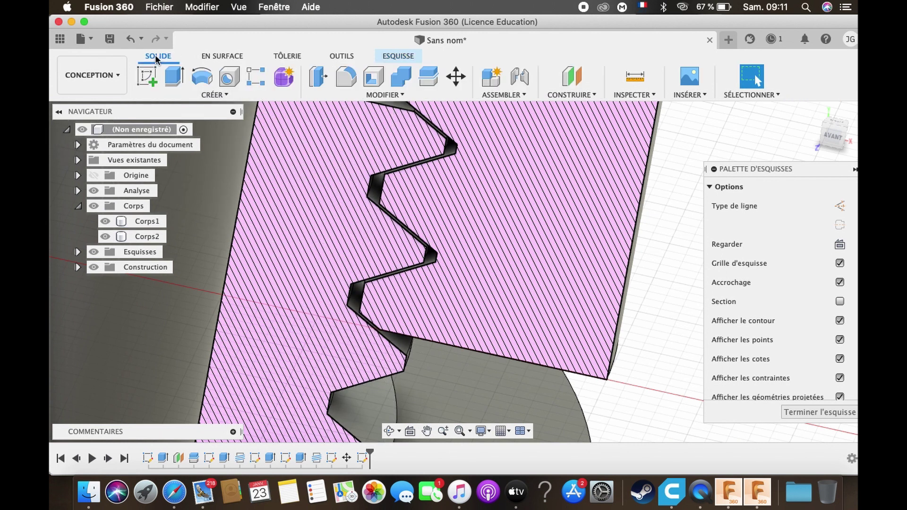
pyautogui.click(346, 76)
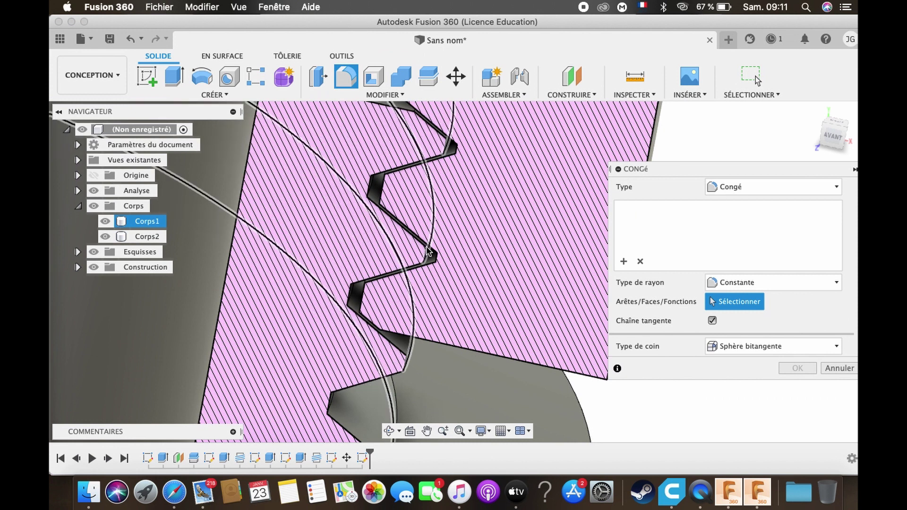
pyautogui.click(408, 352)
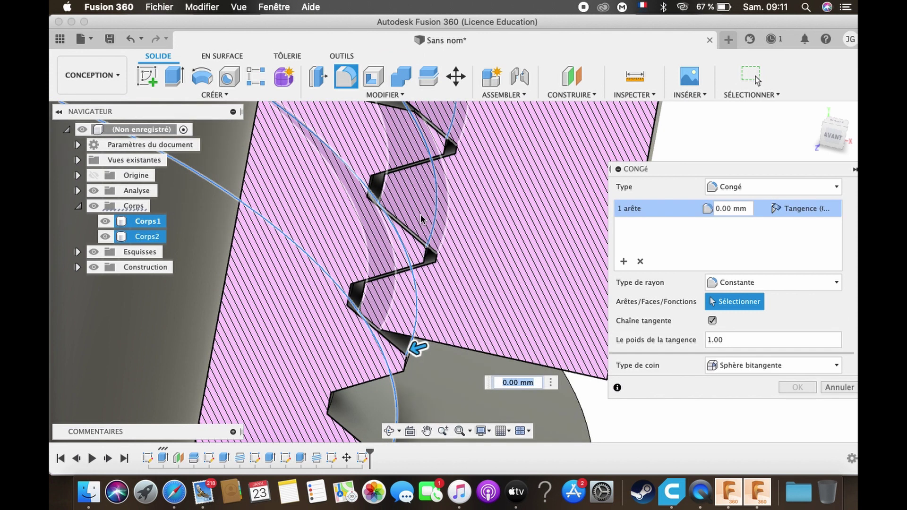
pyautogui.click(439, 152)
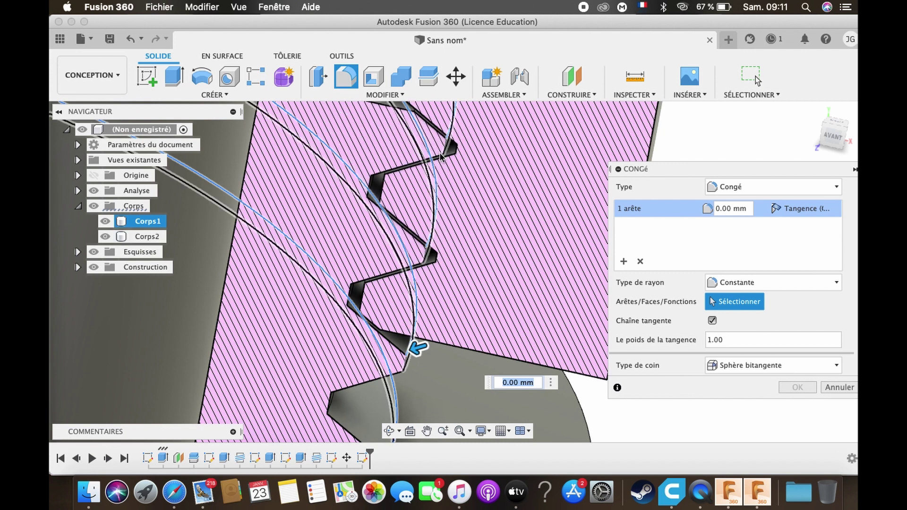
pyautogui.write('0,4')
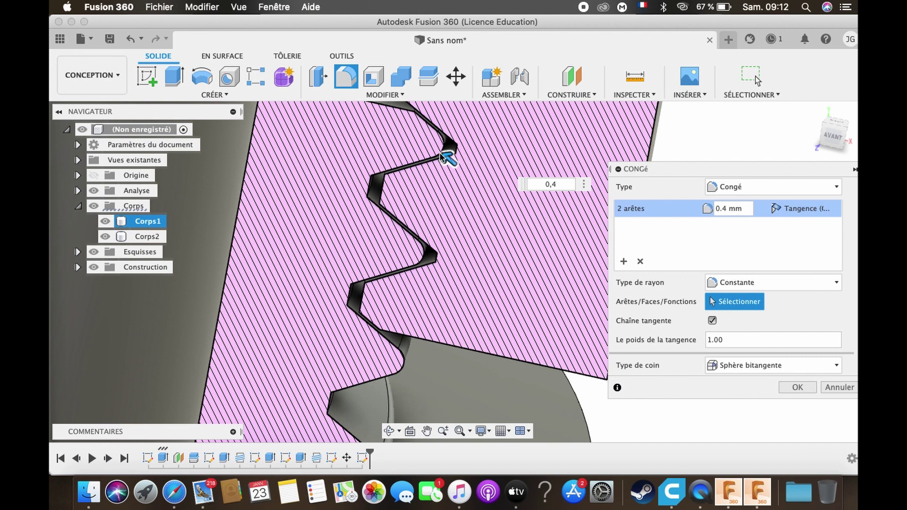
pyautogui.press('Return')
# Offset the upward-facing helical flank of the neck thread on Corps1 by -0.5 mm to add clearance to the lid
pyautogui.keyDown('shift'); pyautogui.moveTo(405, 384); pyautogui.dragTo(392, 383, button='middle'); pyautogui.keyUp('shift')
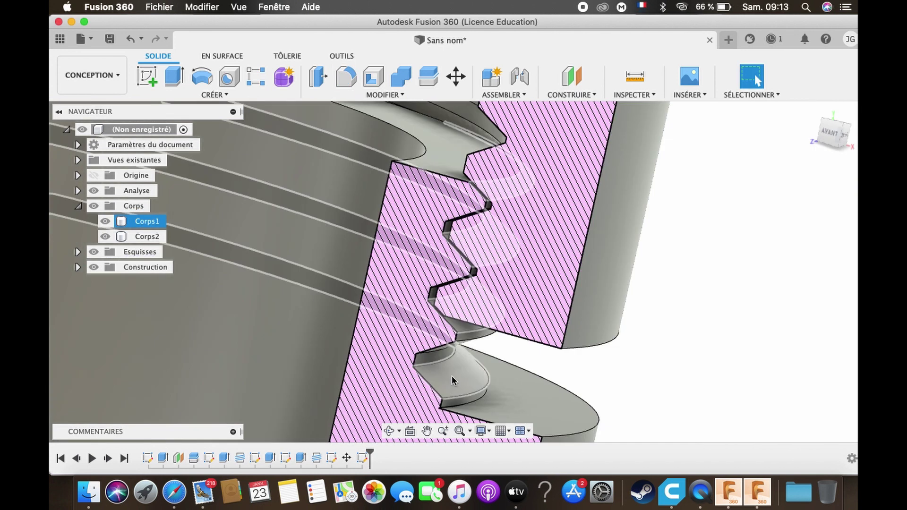
pyautogui.click(453, 379)
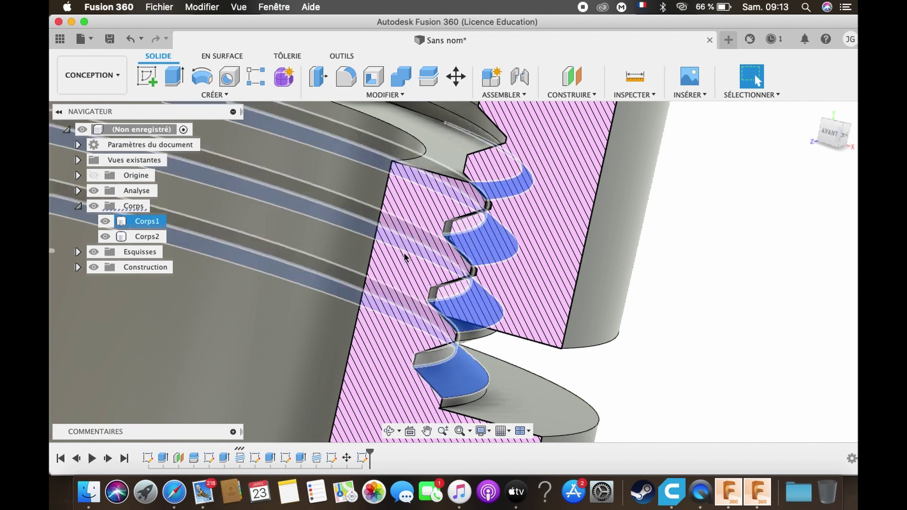
pyautogui.click(319, 77)
pyautogui.click(287, 168)
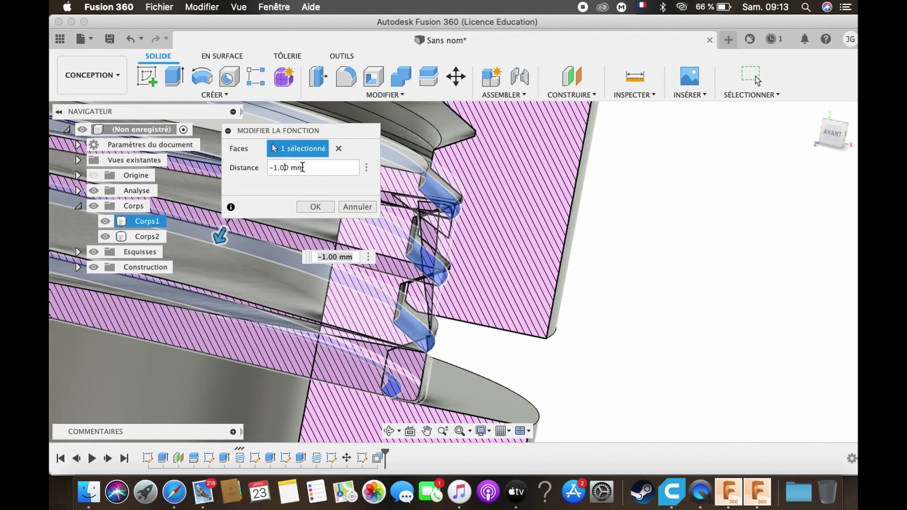
pyautogui.press('BackSpace')
pyautogui.press('BackSpace')
pyautogui.write('0')
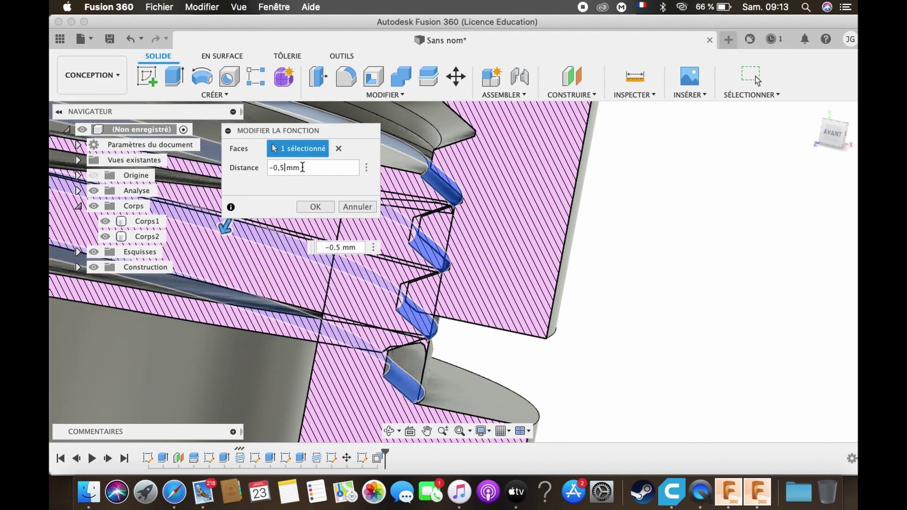
pyautogui.press('Return')
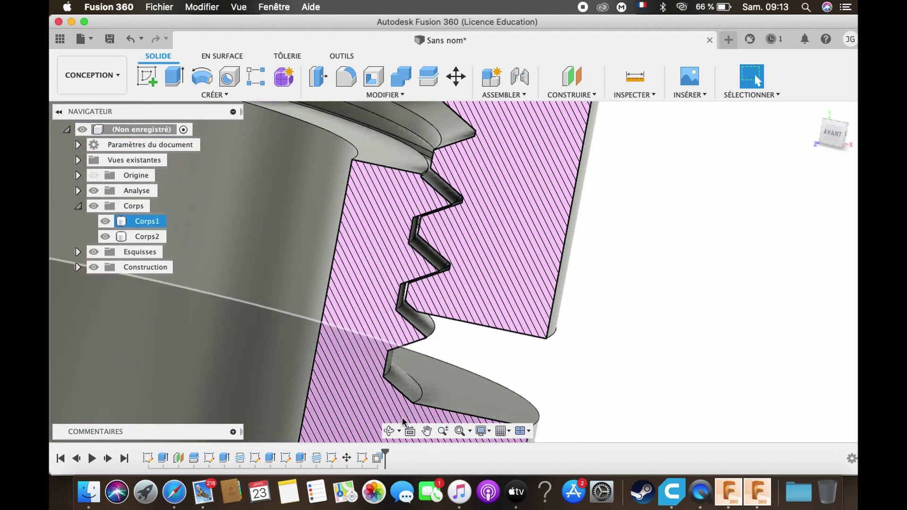
# Fillet the helical crest edge of the neck thread on Corps1
pyautogui.click(390, 431)
pyautogui.moveTo(454, 308)
pyautogui.mouseDown()
pyautogui.moveTo(457, 296)
pyautogui.moveTo(462, 308)
pyautogui.mouseUp()
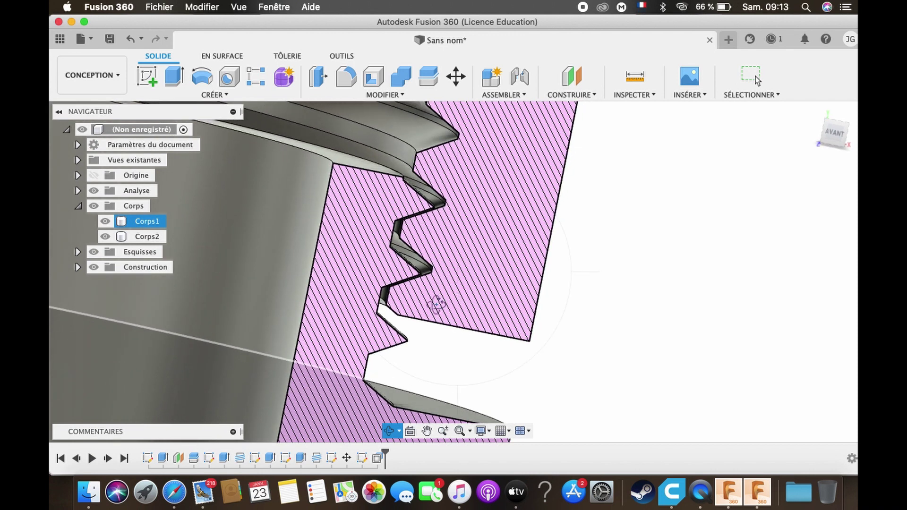
pyautogui.click(756, 76)
pyautogui.click(389, 431)
pyautogui.moveTo(421, 367); pyautogui.dragTo(402, 361)
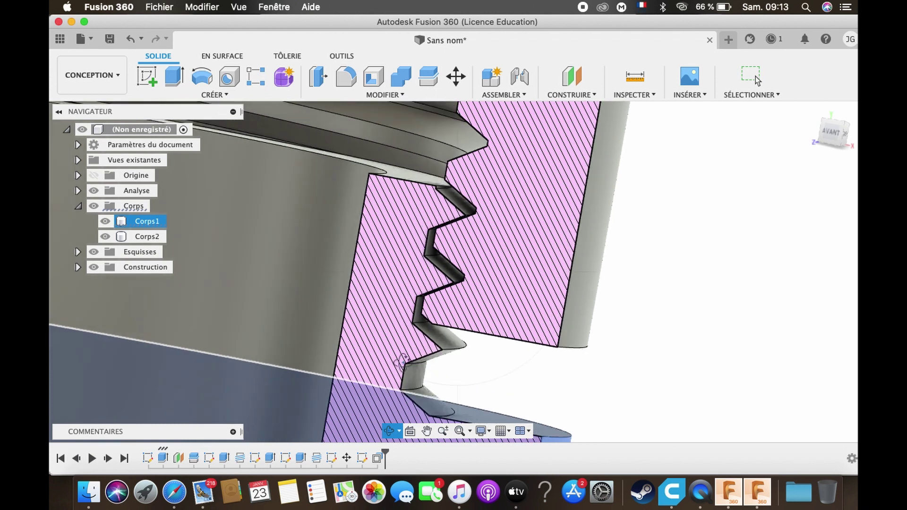
pyautogui.click(755, 76)
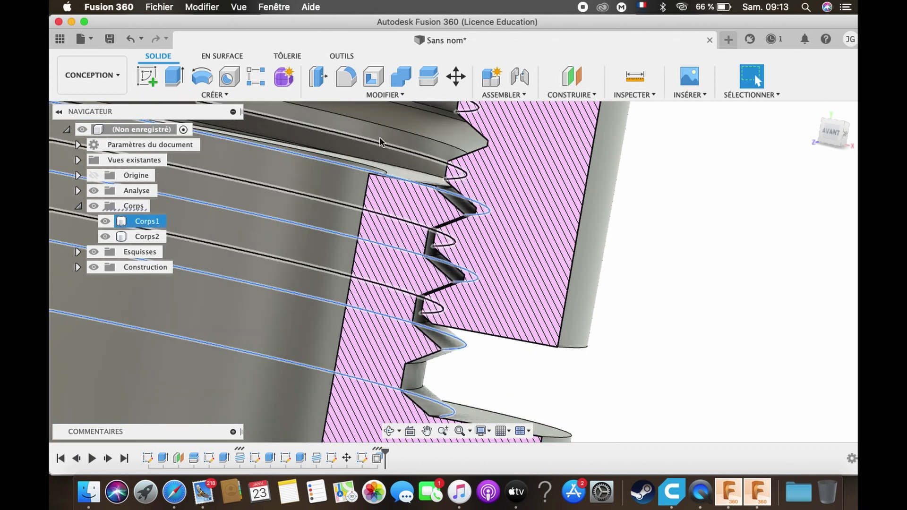
pyautogui.click(347, 77)
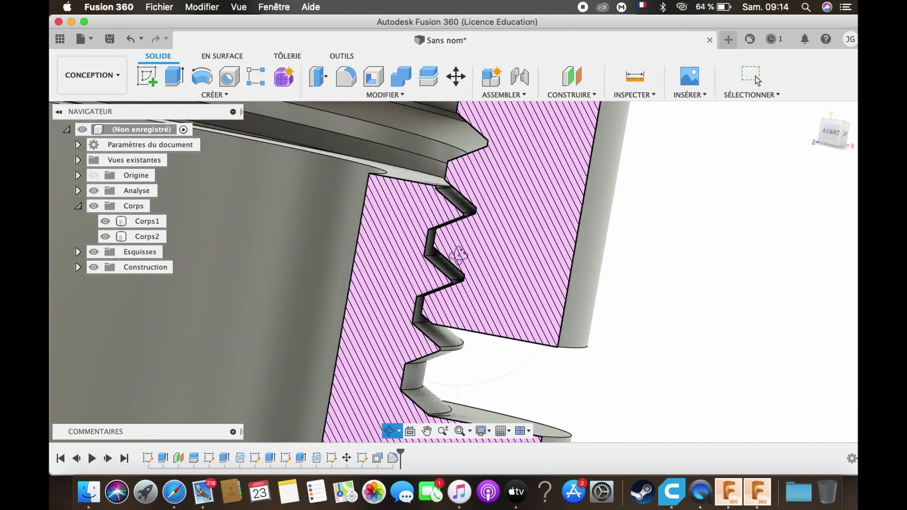
pyautogui.moveTo(459, 256); pyautogui.dragTo(477, 257)
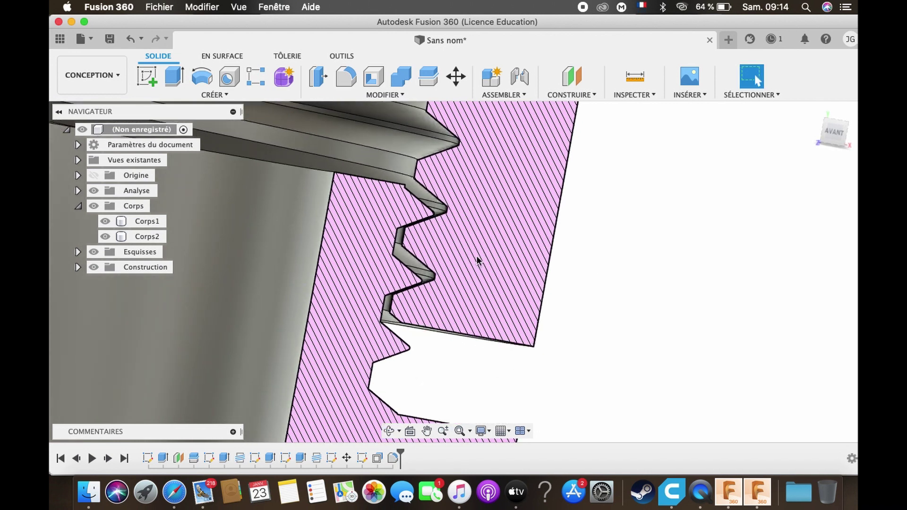